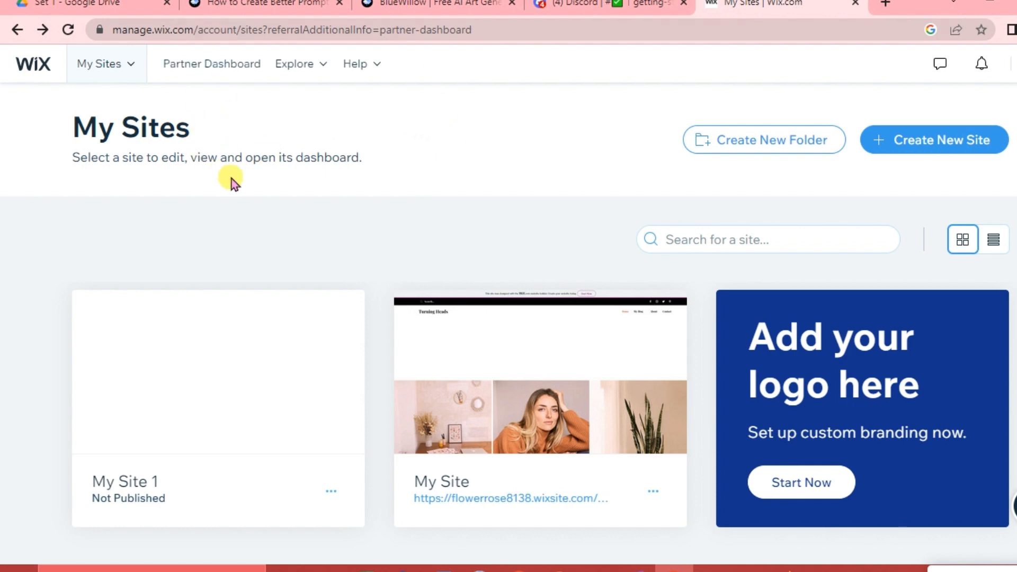
{"action": "scroll", "coordinate": [404, 332], "scroll_direction": "down", "scroll_amount": 1}
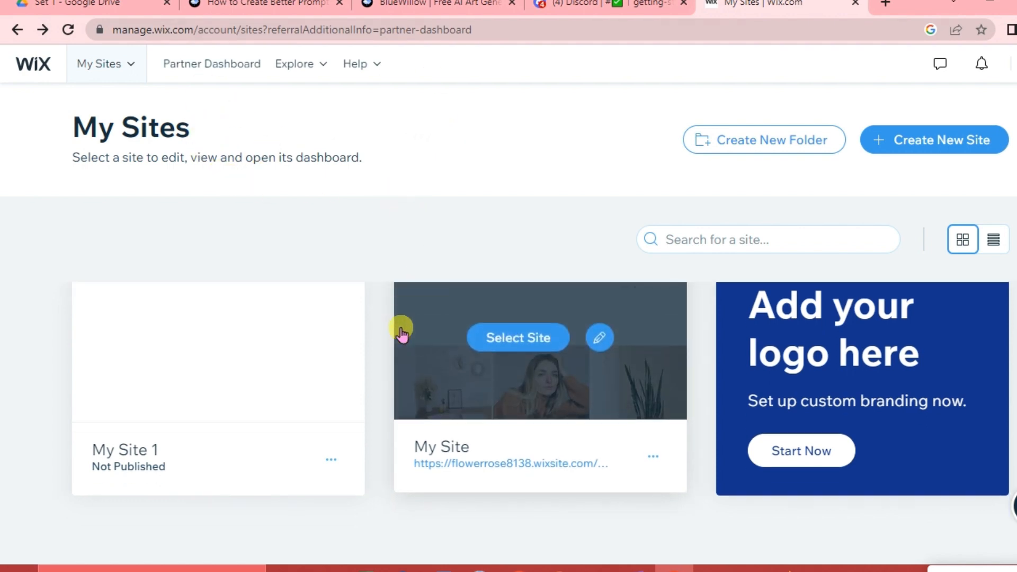
{"action": "scroll", "coordinate": [404, 331], "scroll_direction": "up", "scroll_amount": 1}
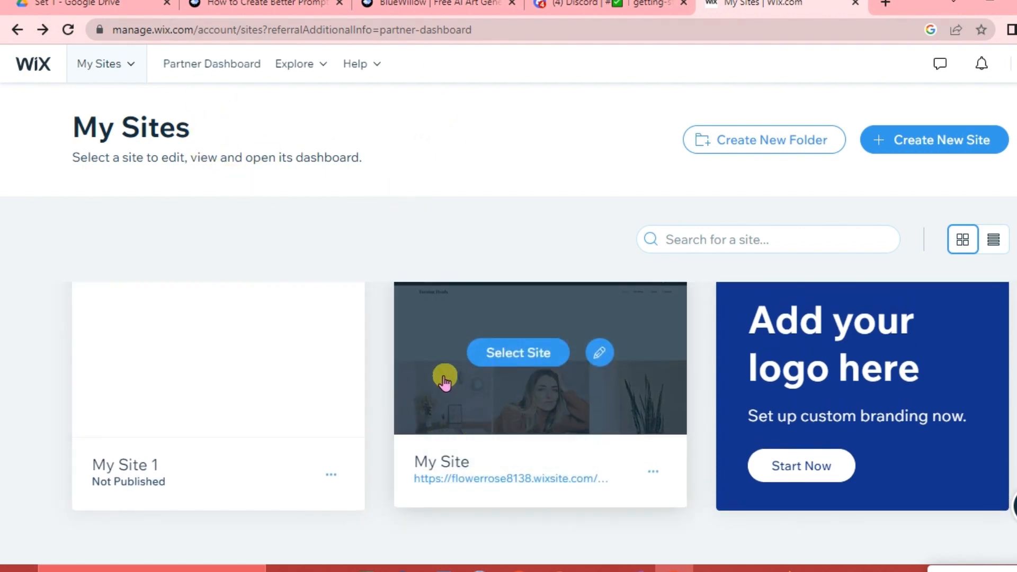
{"action": "mouse_move", "coordinate": [507, 306]}
{"action": "scroll", "coordinate": [520, 247], "scroll_direction": "down", "scroll_amount": 1}
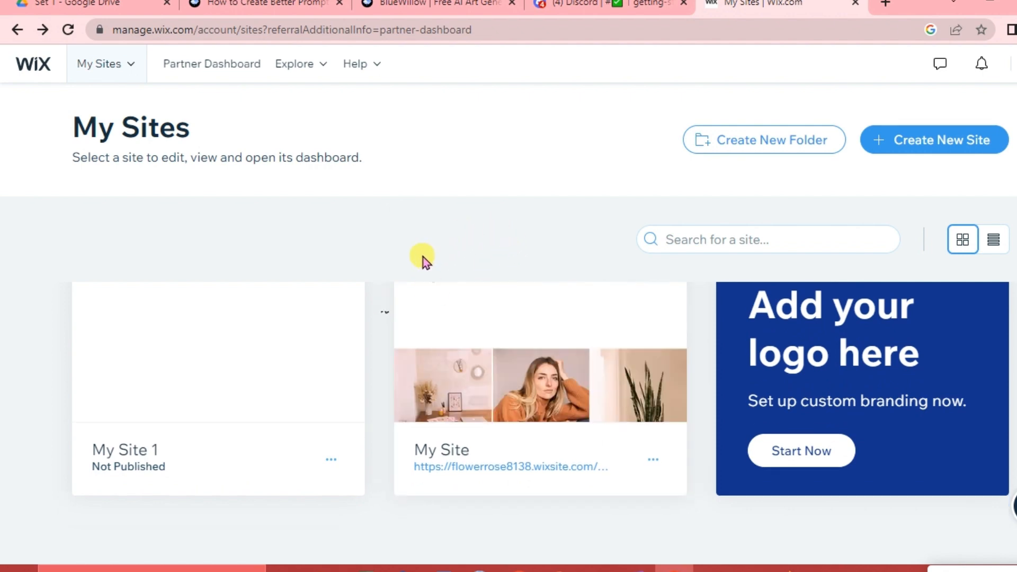
{"action": "mouse_move", "coordinate": [456, 413]}
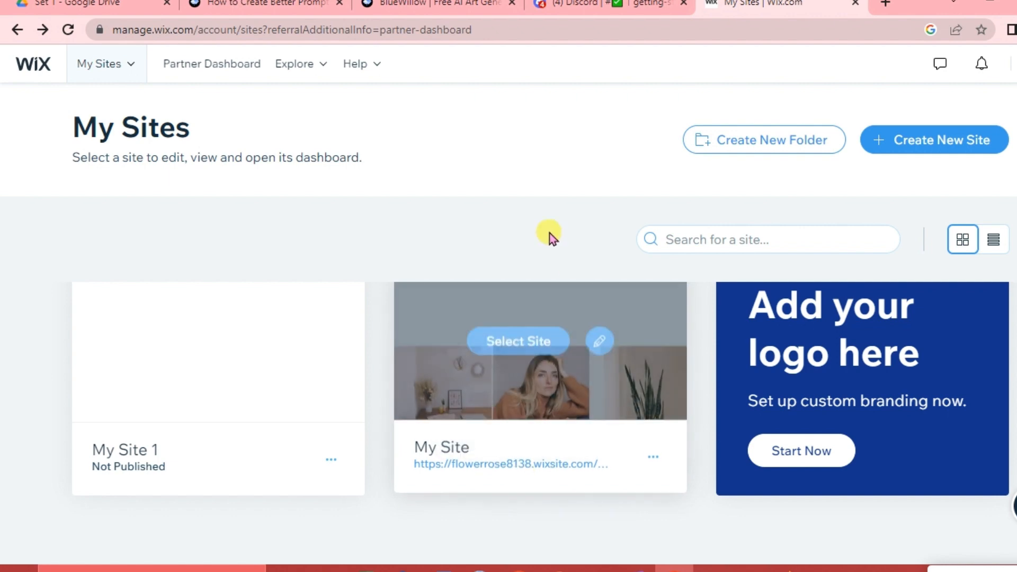
{"action": "mouse_move", "coordinate": [608, 370]}
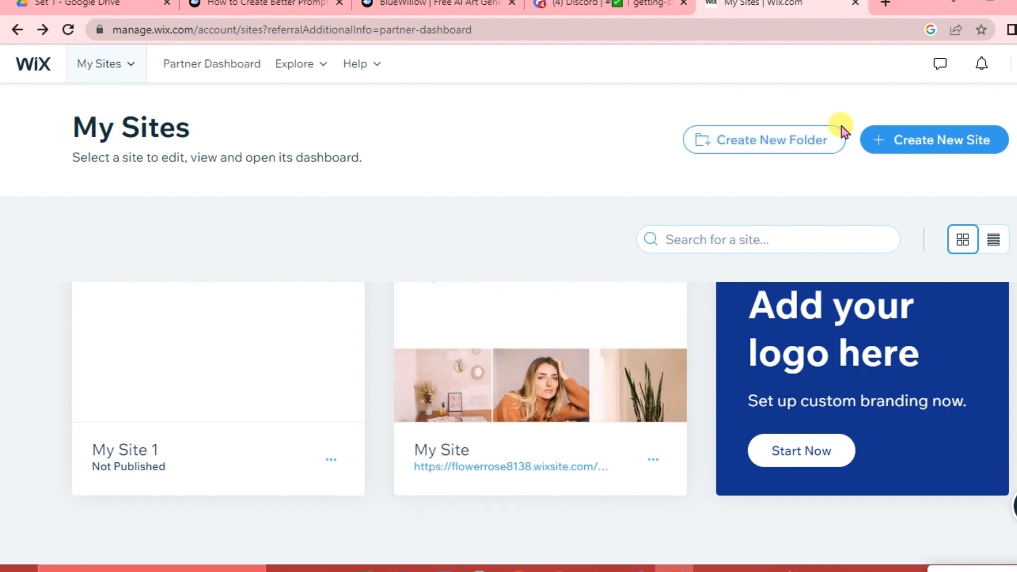
Step: Create a new site on the Wix platform and choose Online Store as its website type
{"action": "left_click", "coordinate": [927, 149]}
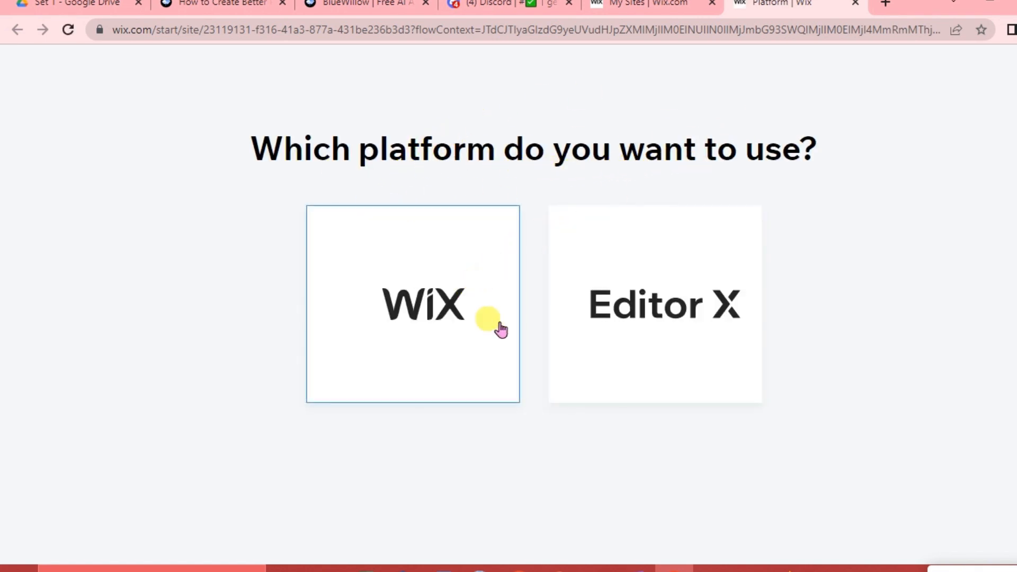
{"action": "left_click", "coordinate": [428, 309]}
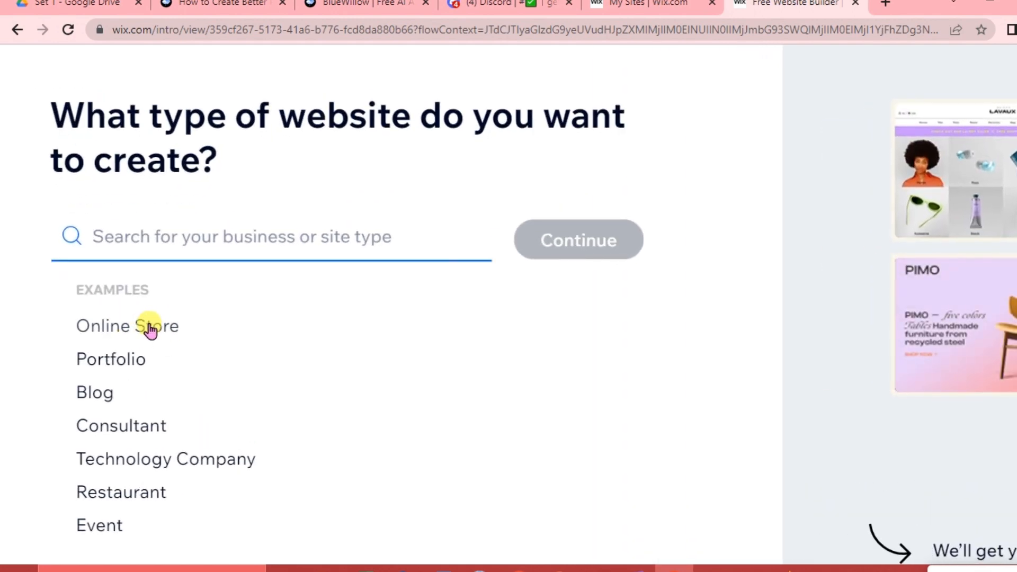
{"action": "left_click", "coordinate": [150, 327]}
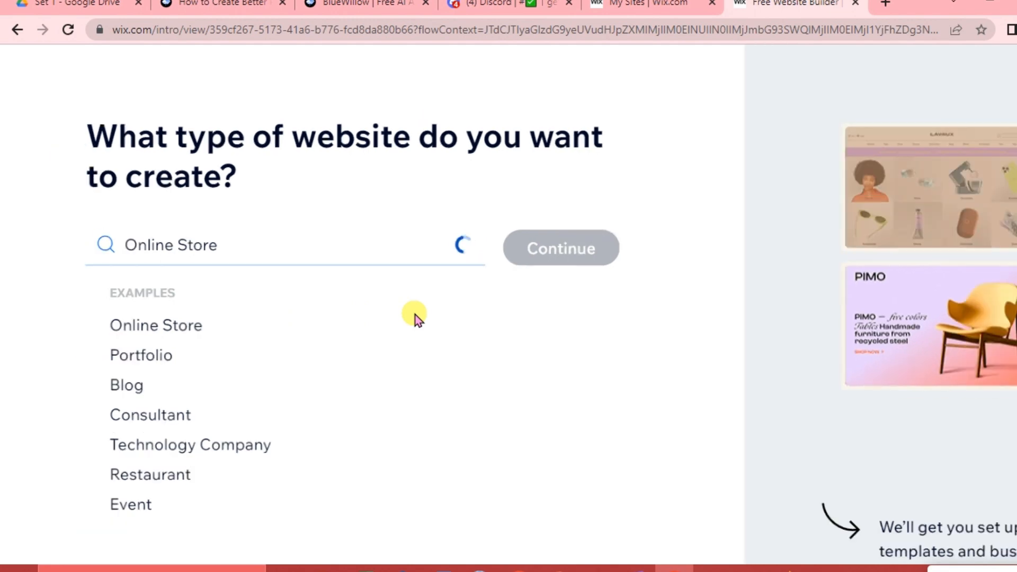
{"action": "left_click", "coordinate": [454, 265]}
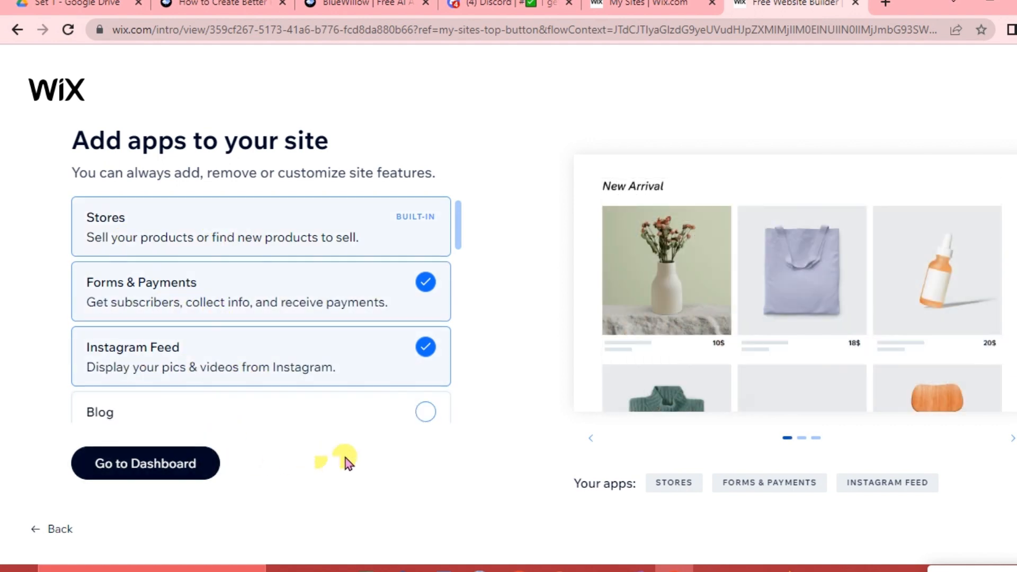
Step: Accept the preselected Stores, Forms & Payments and Instagram Feed apps and start designing the site from its dashboard
{"action": "left_click", "coordinate": [180, 470]}
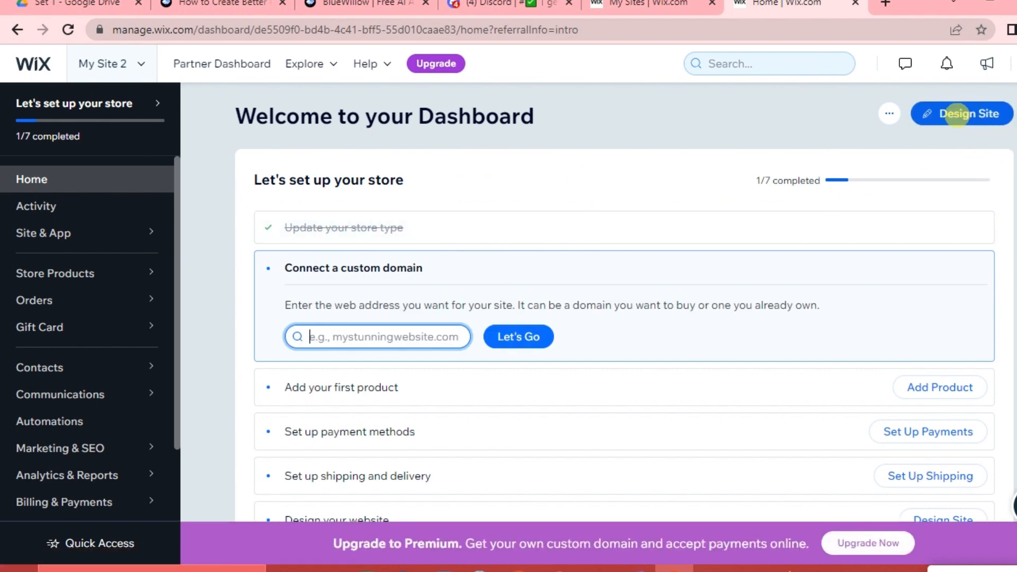
{"action": "scroll", "coordinate": [957, 115], "scroll_direction": "up", "scroll_amount": 5}
{"action": "left_click", "coordinate": [978, 187]}
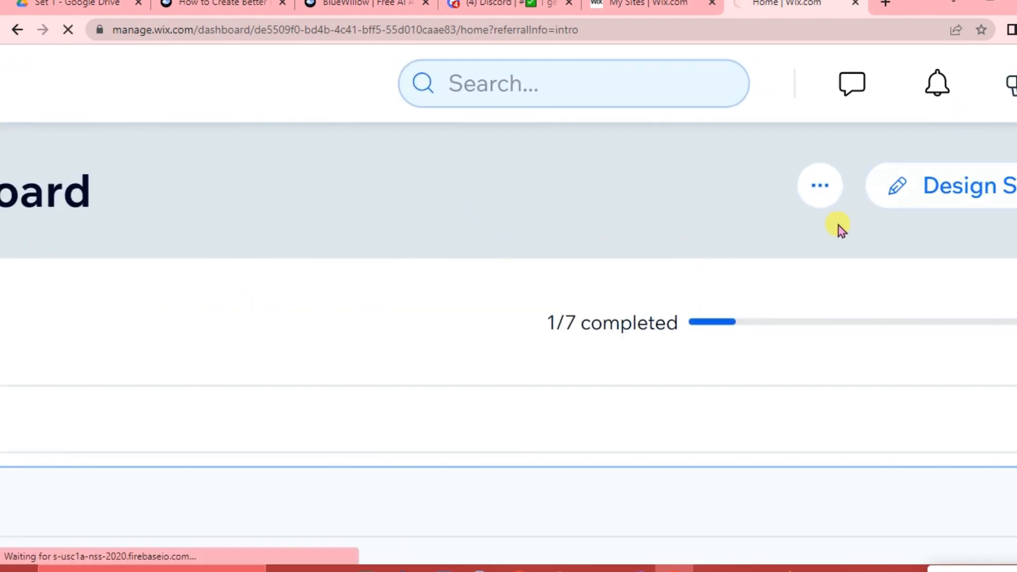
{"action": "scroll", "coordinate": [838, 225], "scroll_direction": "down", "scroll_amount": 5}
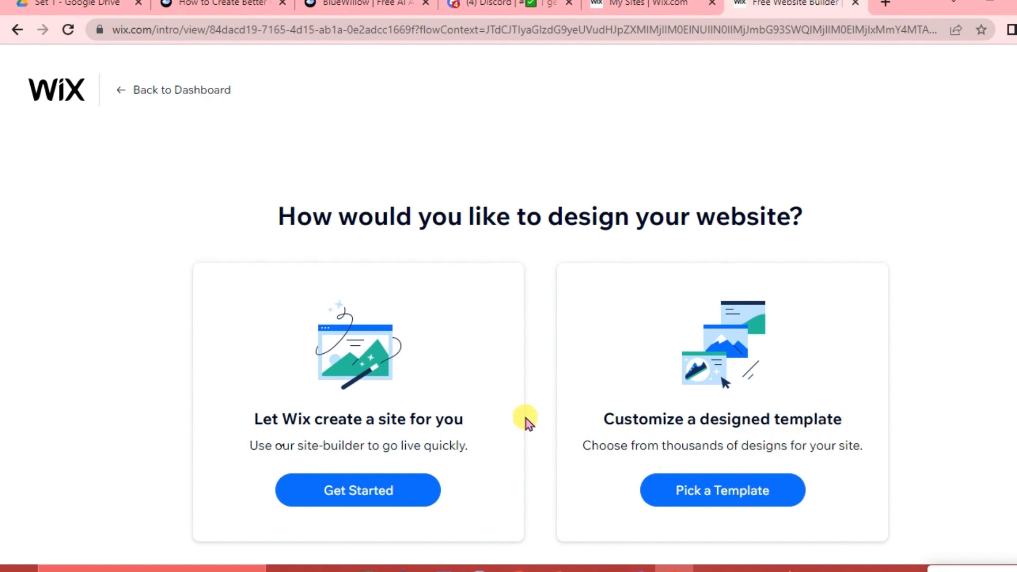
Step: Choose to let Wix create the site instead of customizing a designed template
{"action": "scroll", "coordinate": [337, 450], "scroll_direction": "up", "scroll_amount": 2}
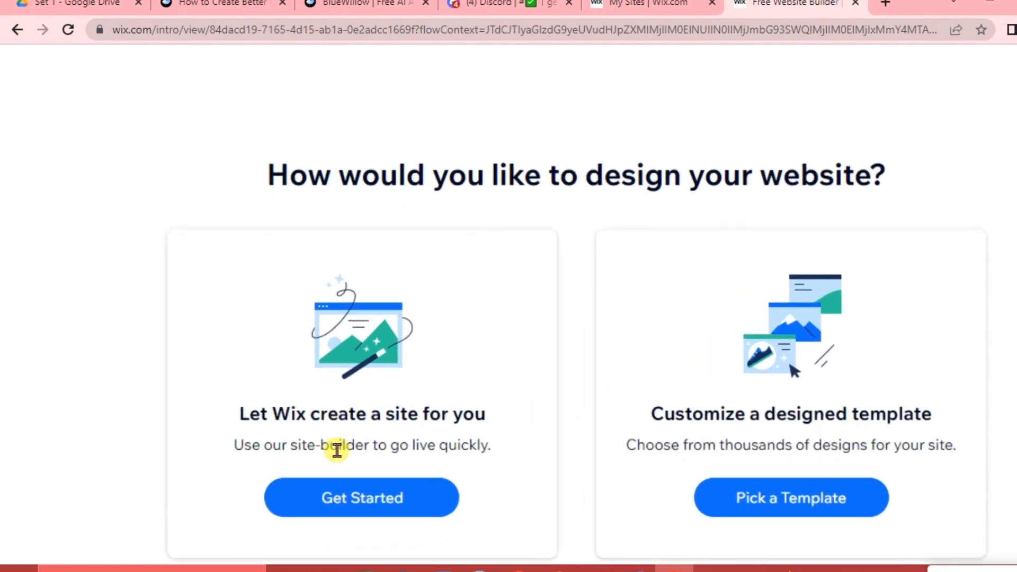
{"action": "scroll", "coordinate": [364, 487], "scroll_direction": "down", "scroll_amount": 2}
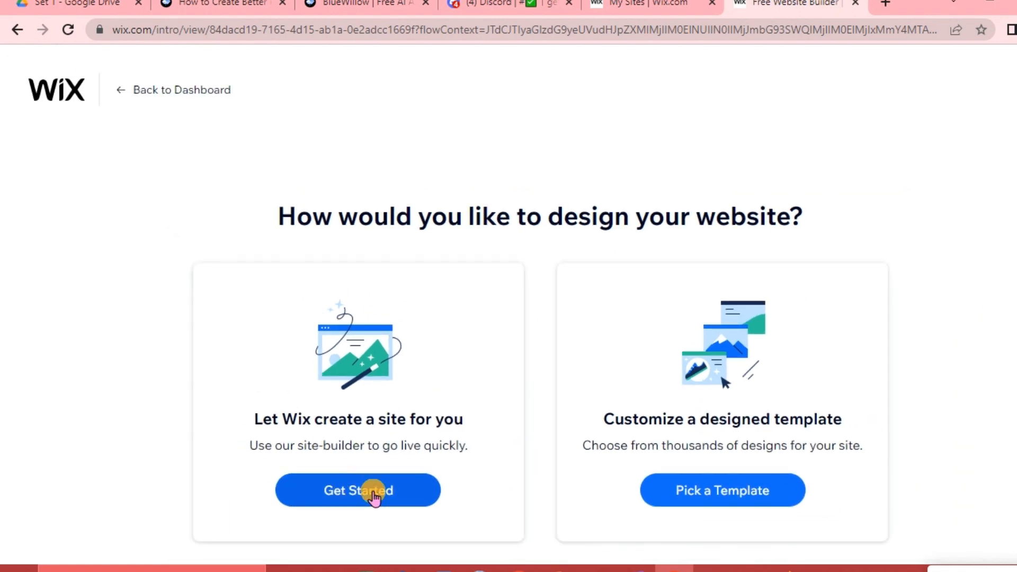
{"action": "left_click", "coordinate": [373, 494]}
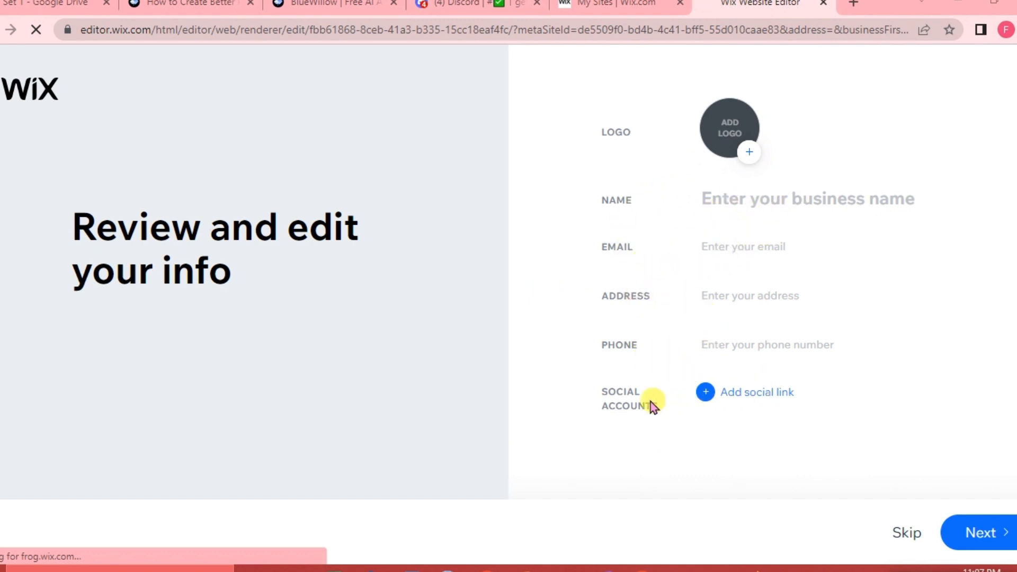
Step: Add an empty social link entry to the business info and skip the info review
{"action": "left_click", "coordinate": [741, 394]}
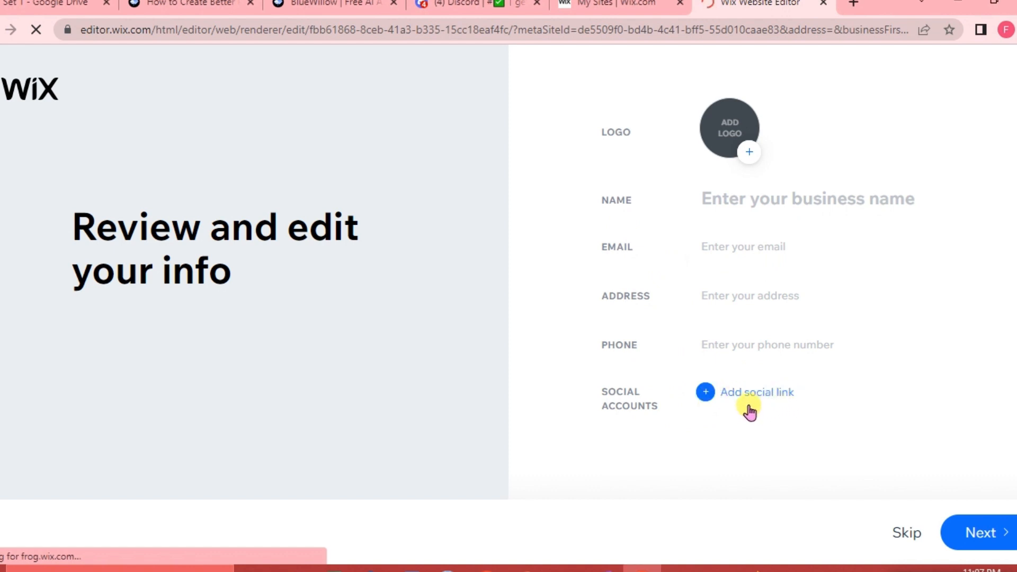
{"action": "left_click", "coordinate": [748, 405]}
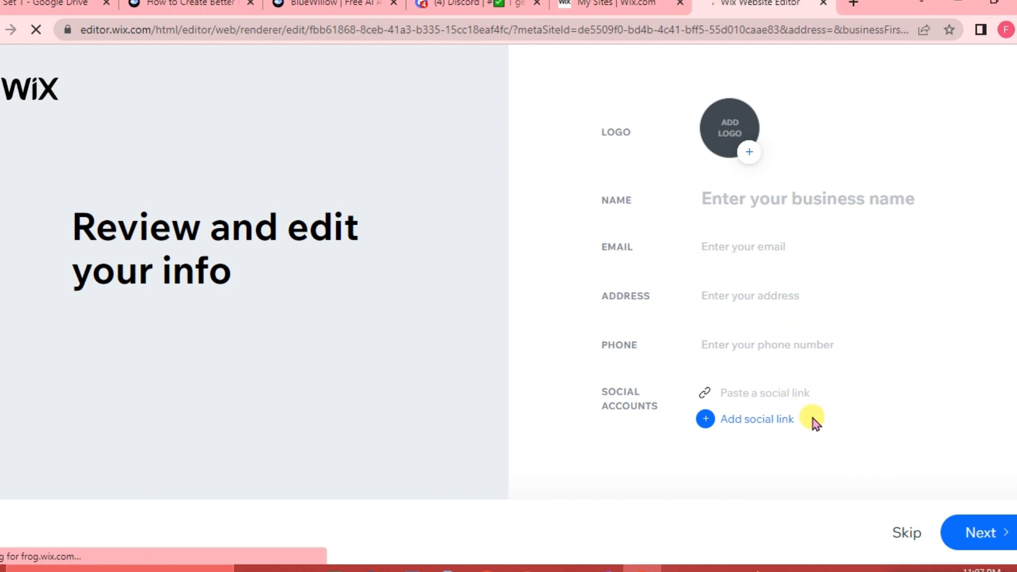
{"action": "left_click", "coordinate": [910, 532]}
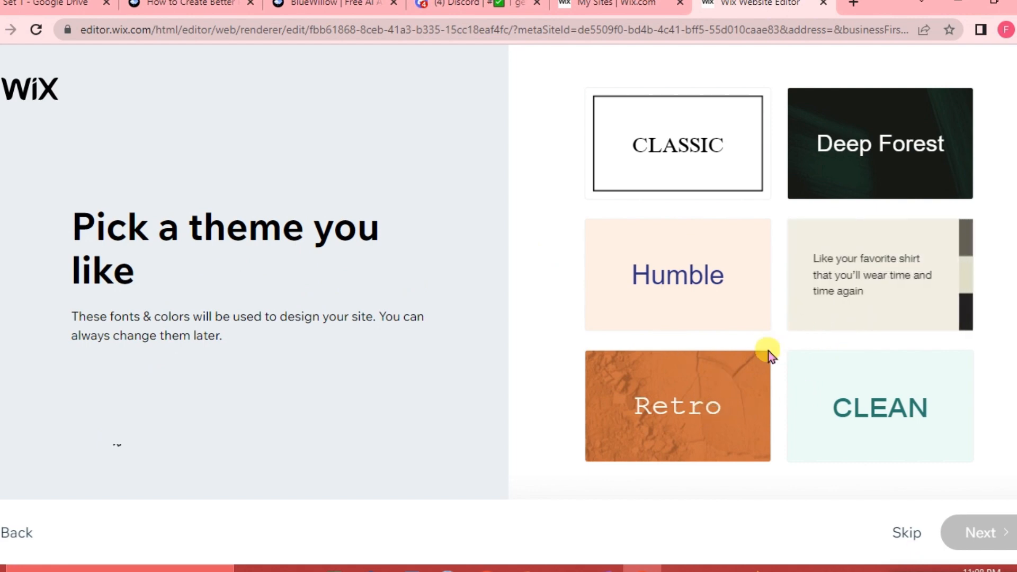
Step: Apply the Retro theme and pick the "One-Of-A-Kind Items" homepage design
{"action": "left_click", "coordinate": [668, 421]}
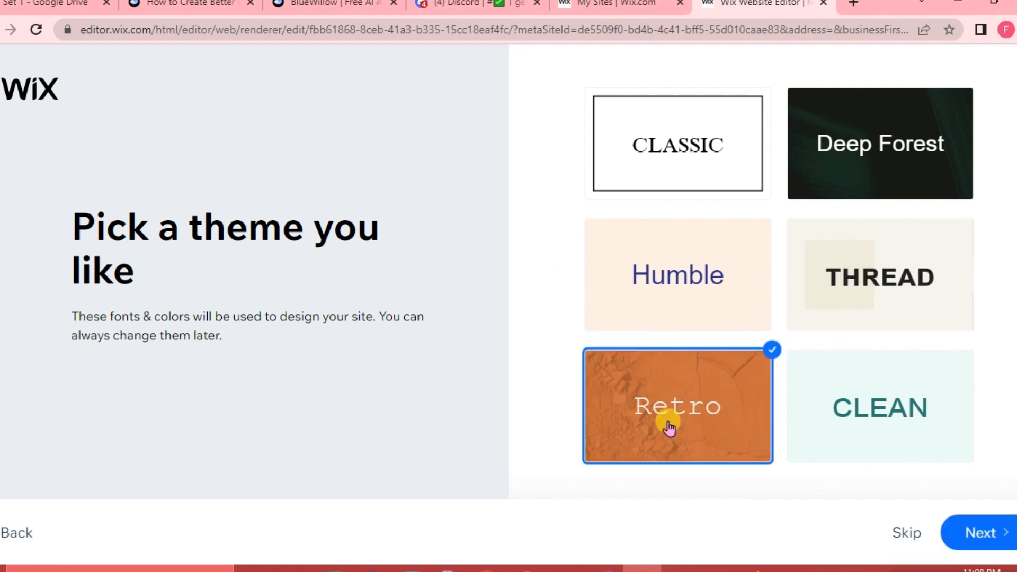
{"action": "left_click", "coordinate": [979, 533]}
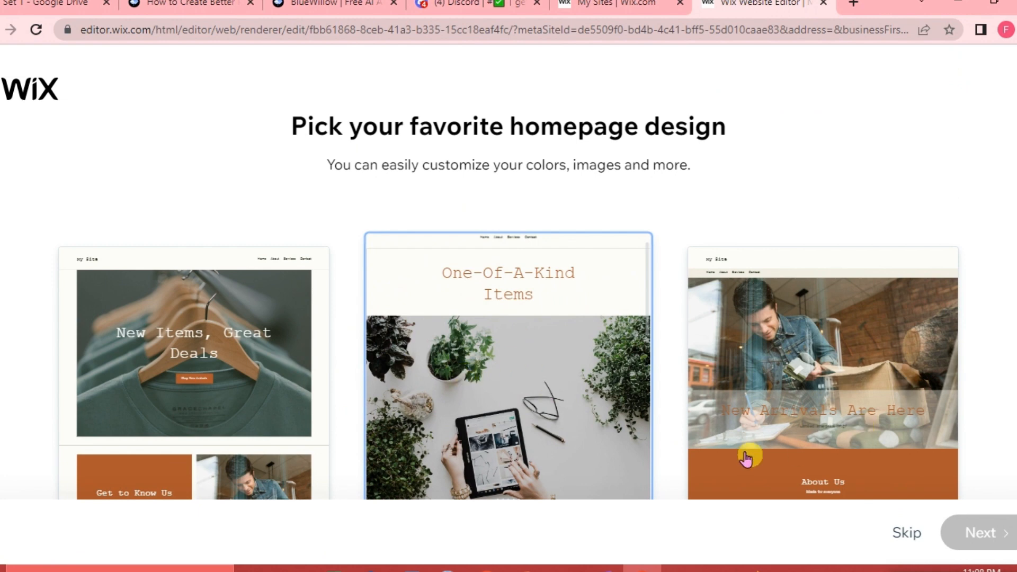
{"action": "scroll", "coordinate": [402, 442], "scroll_direction": "down", "scroll_amount": 1}
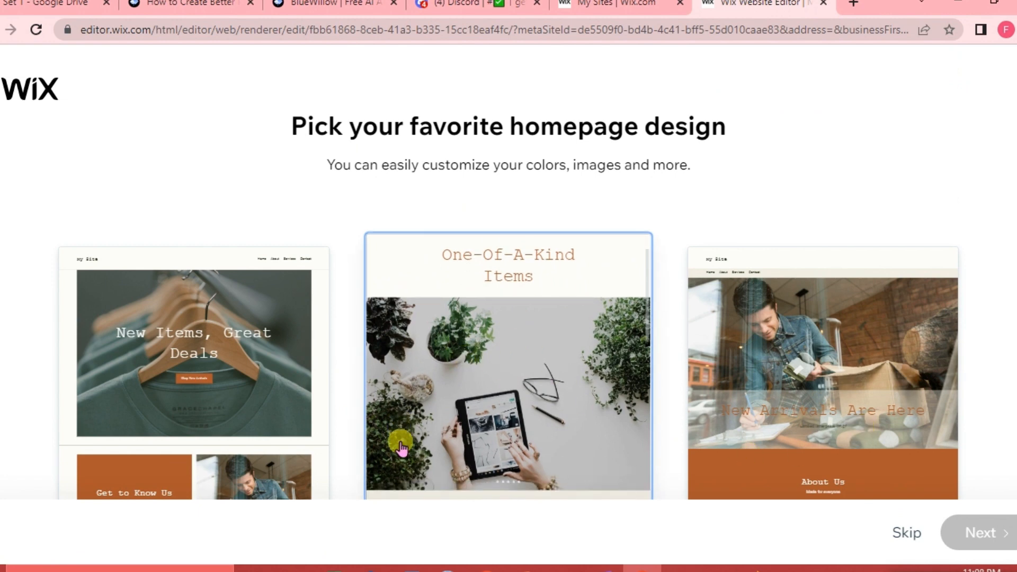
{"action": "left_click", "coordinate": [544, 365]}
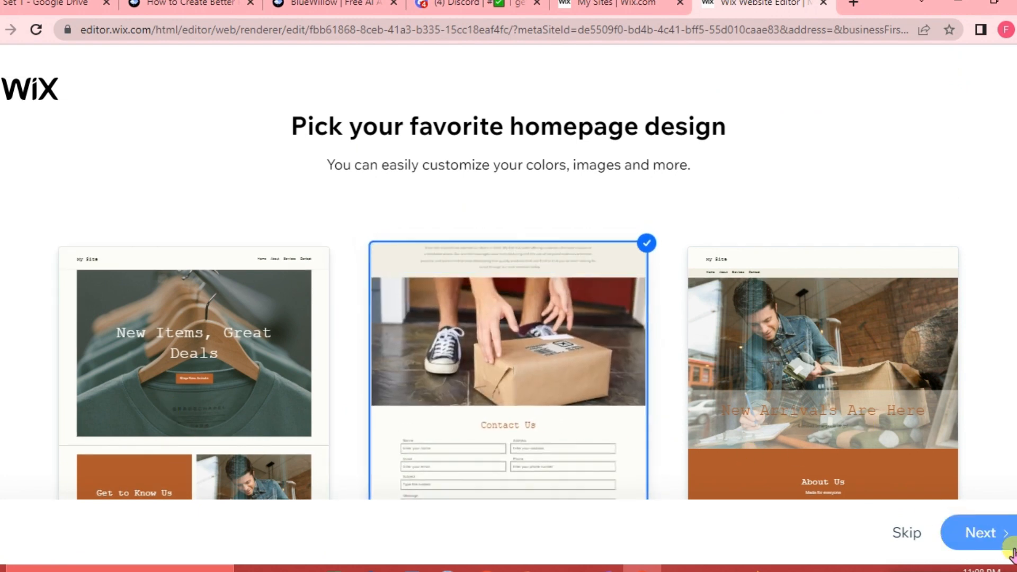
{"action": "left_click", "coordinate": [1000, 536]}
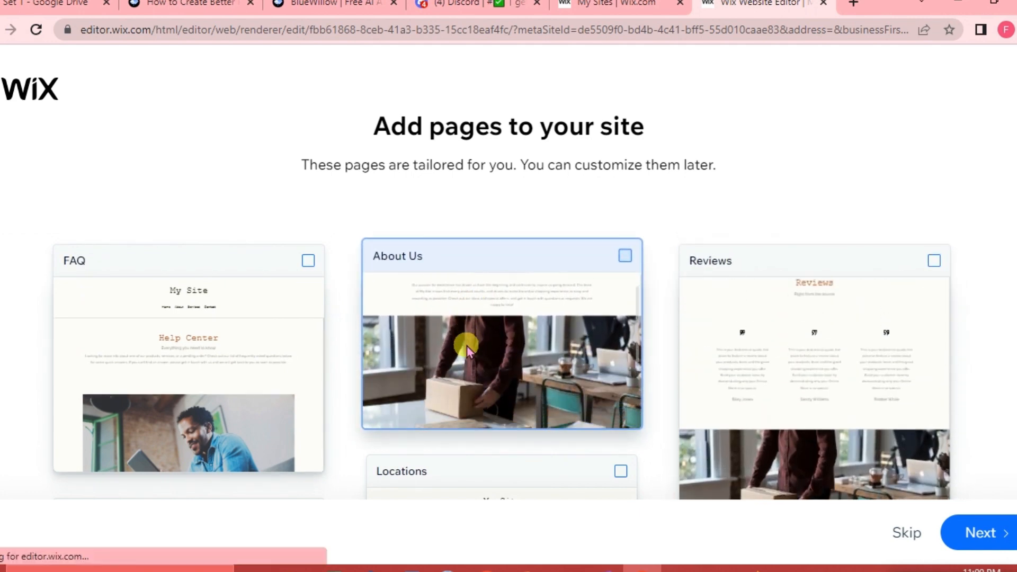
Step: Add only the About Us page to the site and finish the site setup
{"action": "left_click", "coordinate": [538, 373]}
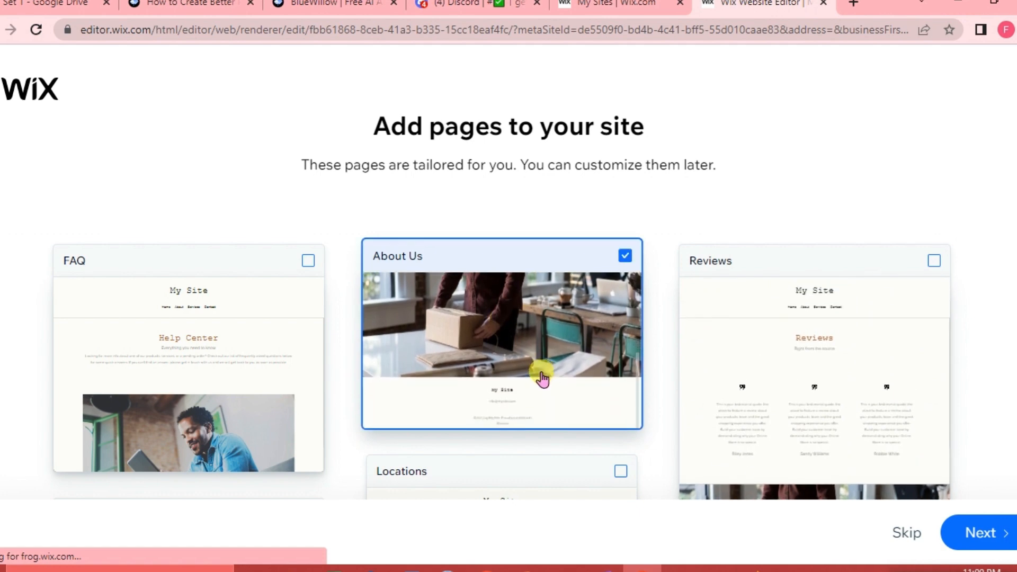
{"action": "scroll", "coordinate": [971, 225], "scroll_direction": "down", "scroll_amount": 3}
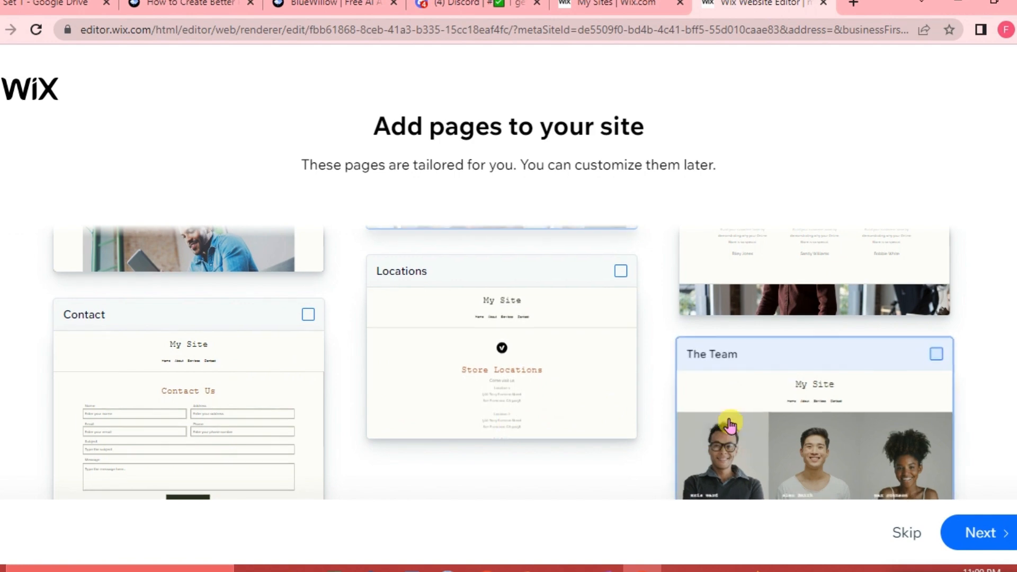
{"action": "scroll", "coordinate": [729, 424], "scroll_direction": "down", "scroll_amount": 2}
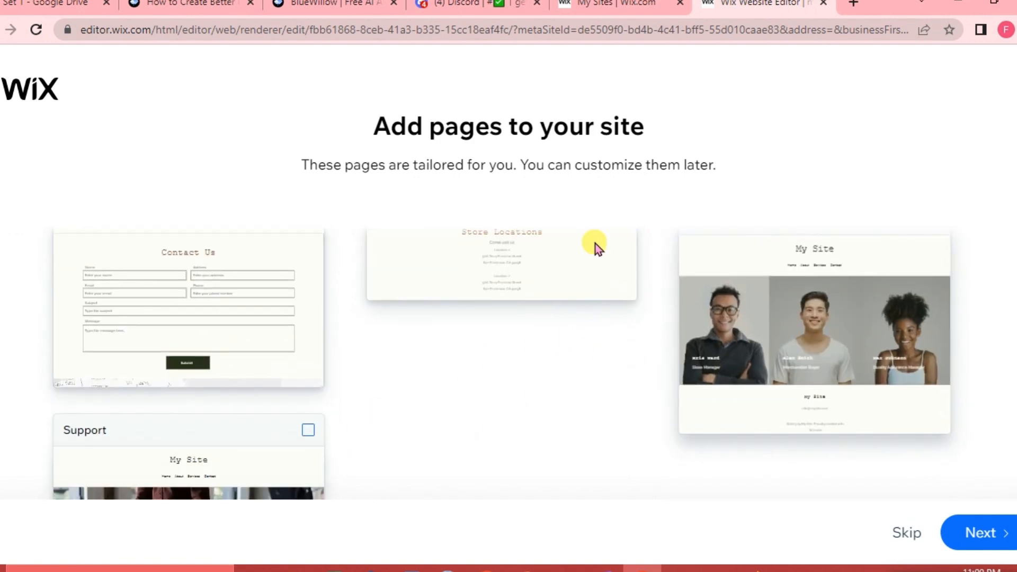
{"action": "scroll", "coordinate": [538, 359], "scroll_direction": "up", "scroll_amount": 5}
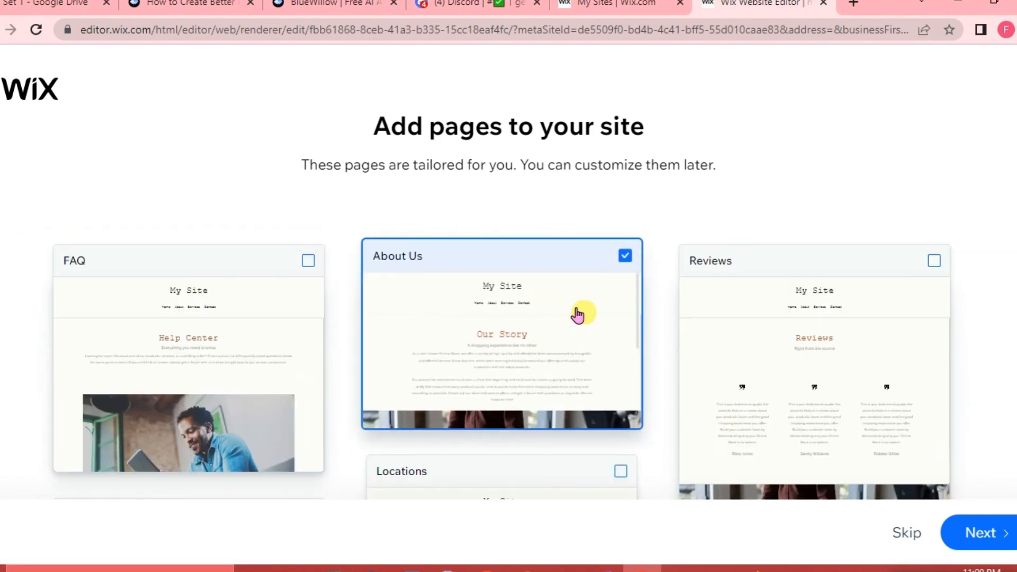
{"action": "left_click", "coordinate": [997, 540]}
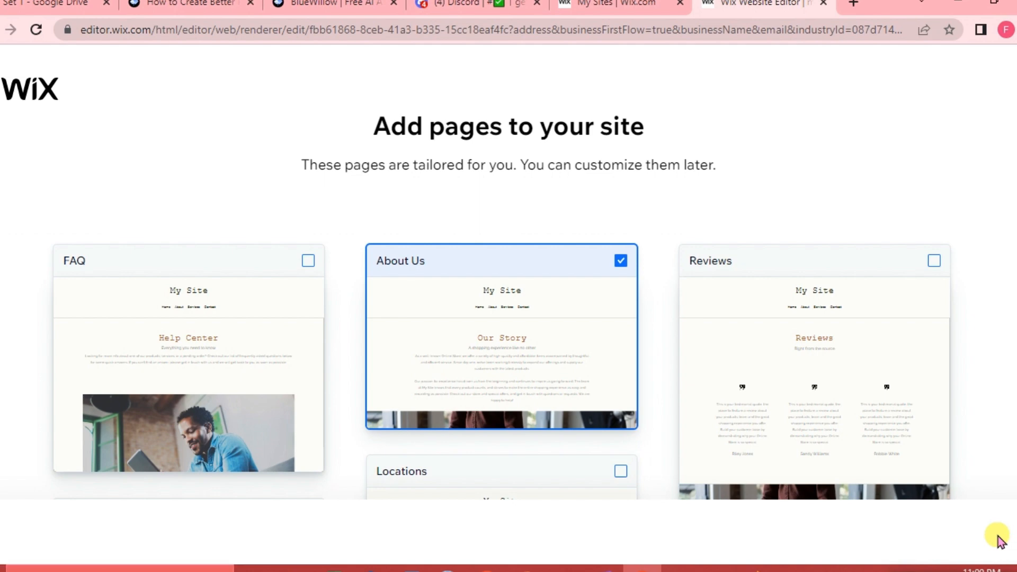
{"action": "left_click", "coordinate": [1000, 540]}
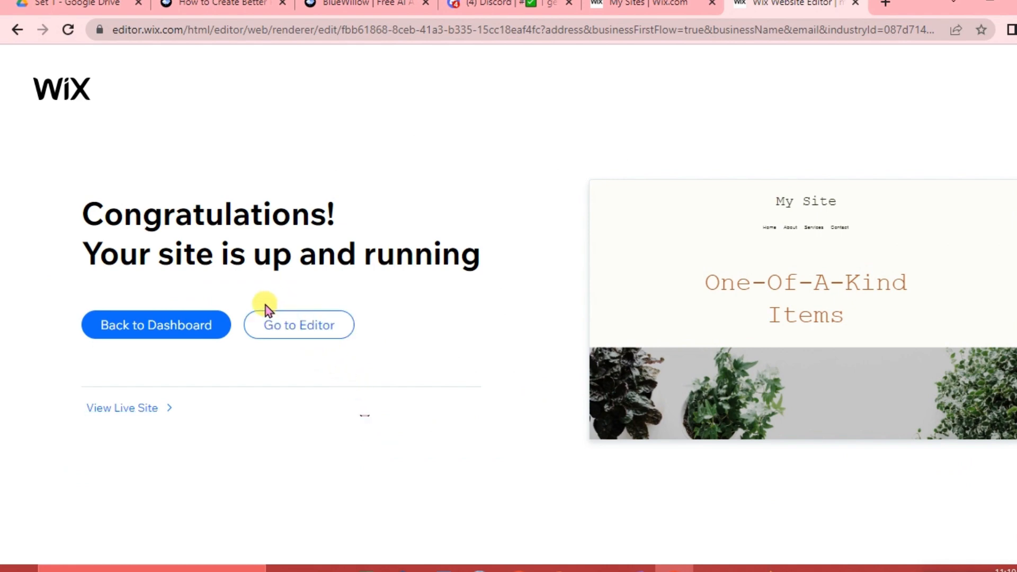
Step: Open the newly created site in the Wix editor
{"action": "scroll", "coordinate": [265, 305], "scroll_direction": "up", "scroll_amount": 3}
{"action": "scroll", "coordinate": [141, 377], "scroll_direction": "left", "scroll_amount": 1}
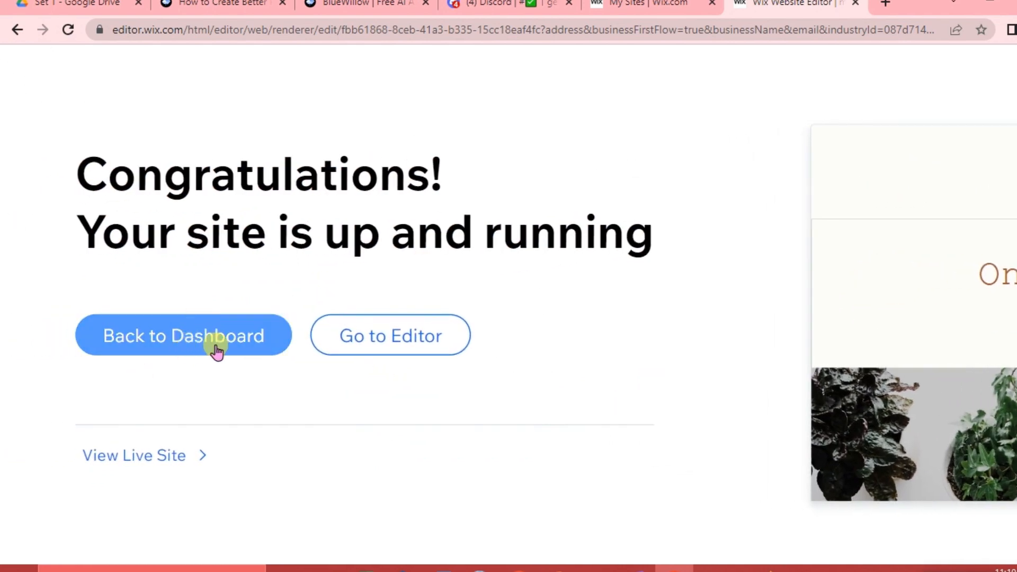
{"action": "left_click", "coordinate": [386, 338]}
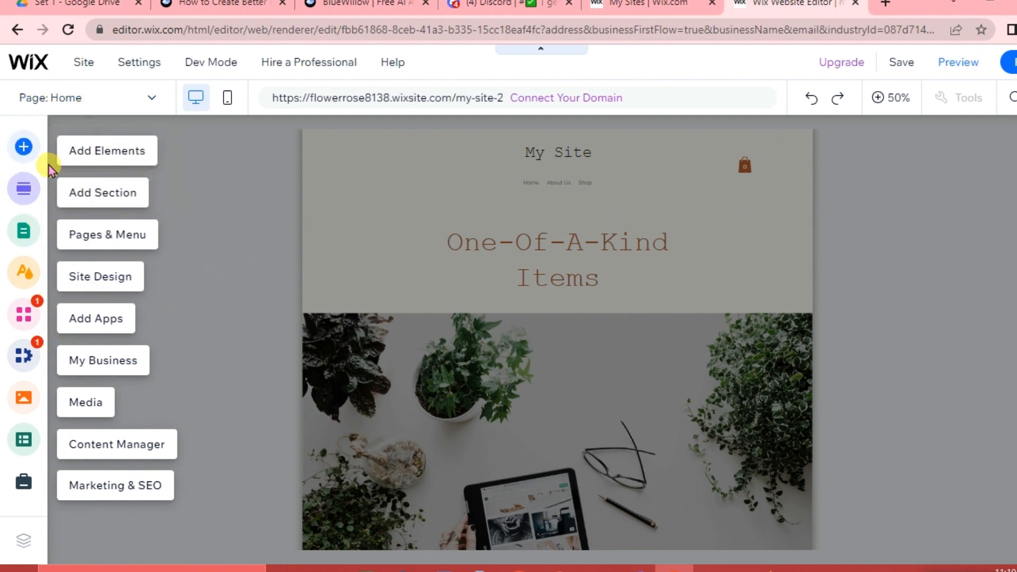
Step: Open the collection of elements that can be added to the page and show its image upload and import options
{"action": "scroll", "coordinate": [37, 160], "scroll_direction": "up", "scroll_amount": 3}
{"action": "scroll", "coordinate": [125, 270], "scroll_direction": "down", "scroll_amount": 2}
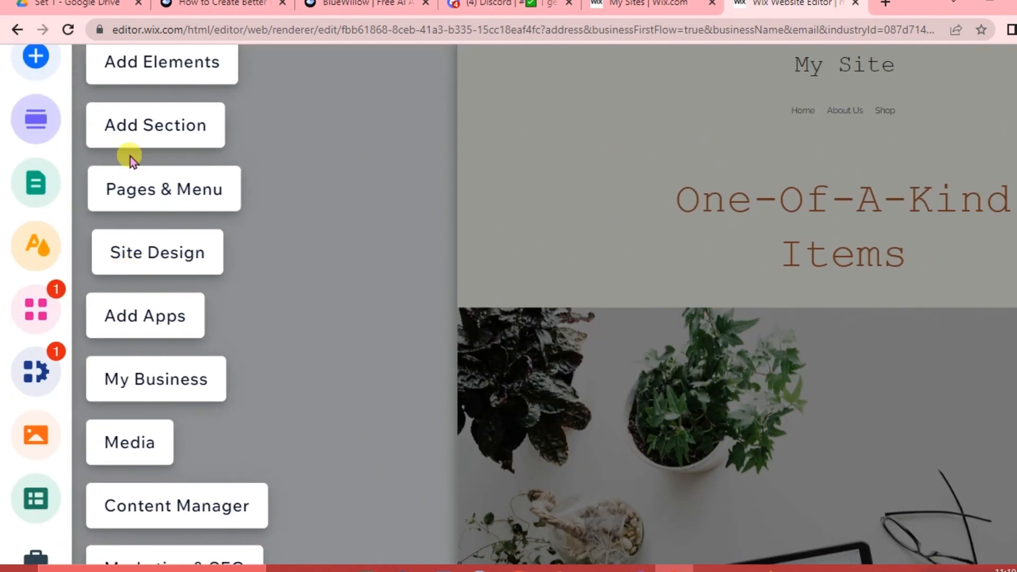
{"action": "scroll", "coordinate": [131, 157], "scroll_direction": "up", "scroll_amount": 1}
{"action": "left_click", "coordinate": [140, 136]}
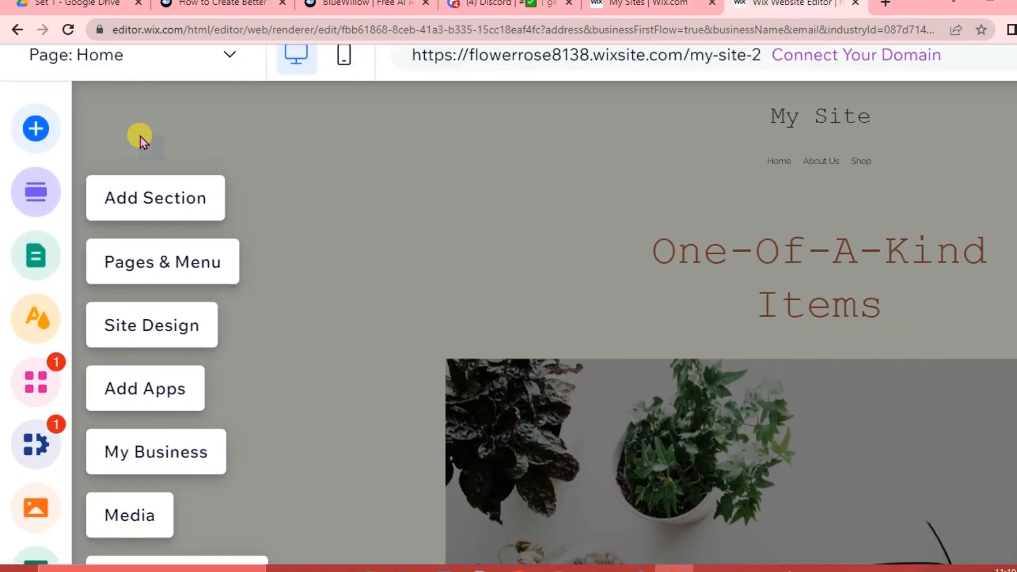
{"action": "scroll", "coordinate": [319, 219], "scroll_direction": "down", "scroll_amount": 3}
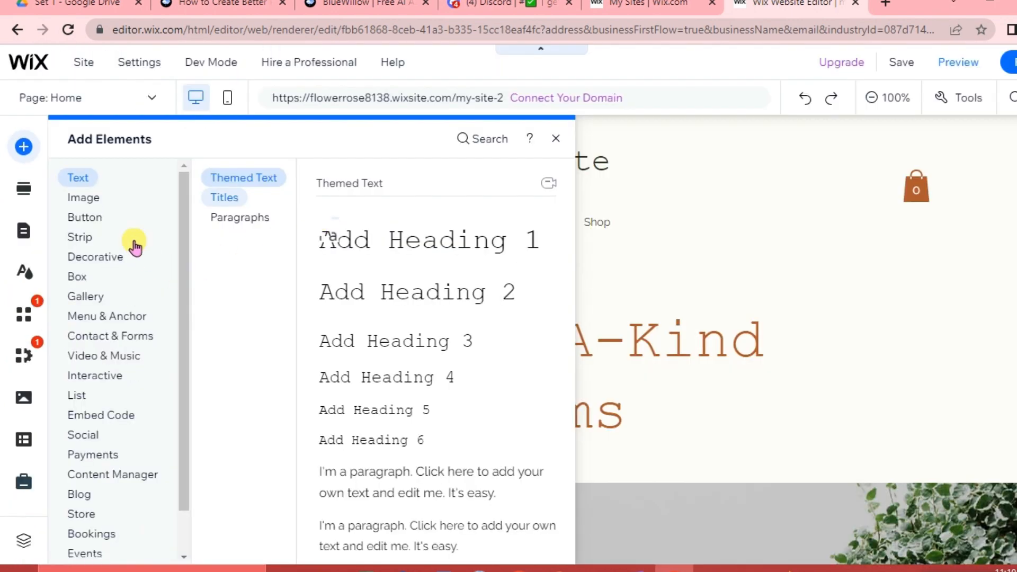
{"action": "left_click", "coordinate": [81, 196]}
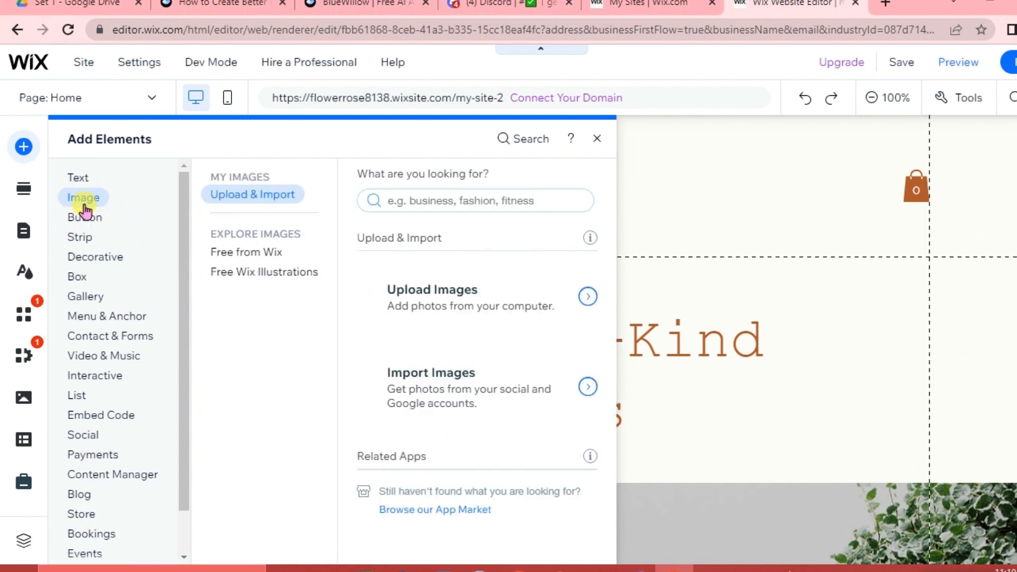
Step: Browse the addable element categories, including buttons, boxes, decorative shapes, interactive elements, and contact forms
{"action": "left_click", "coordinate": [83, 217]}
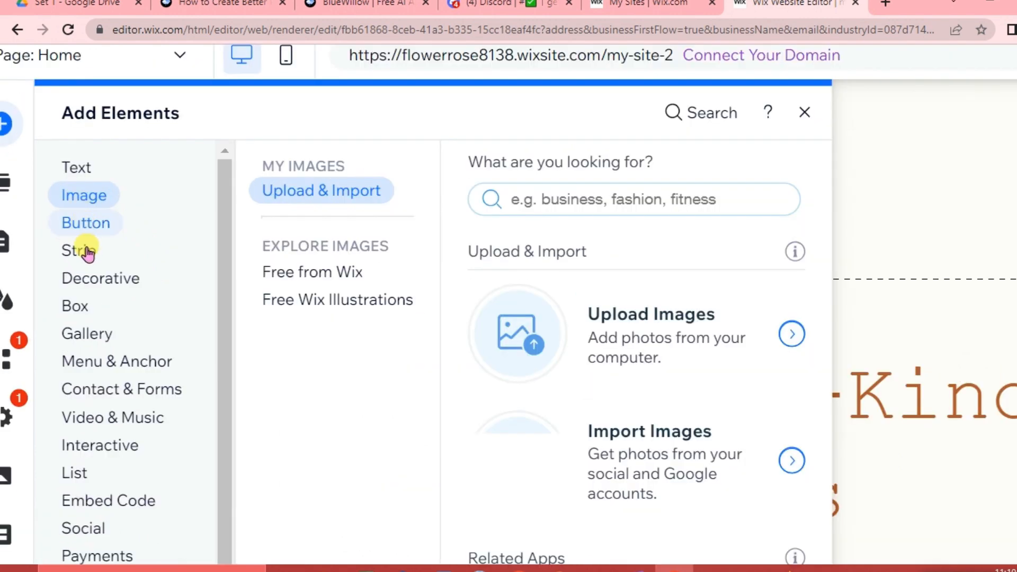
{"action": "left_click", "coordinate": [81, 238]}
{"action": "left_click", "coordinate": [96, 304]}
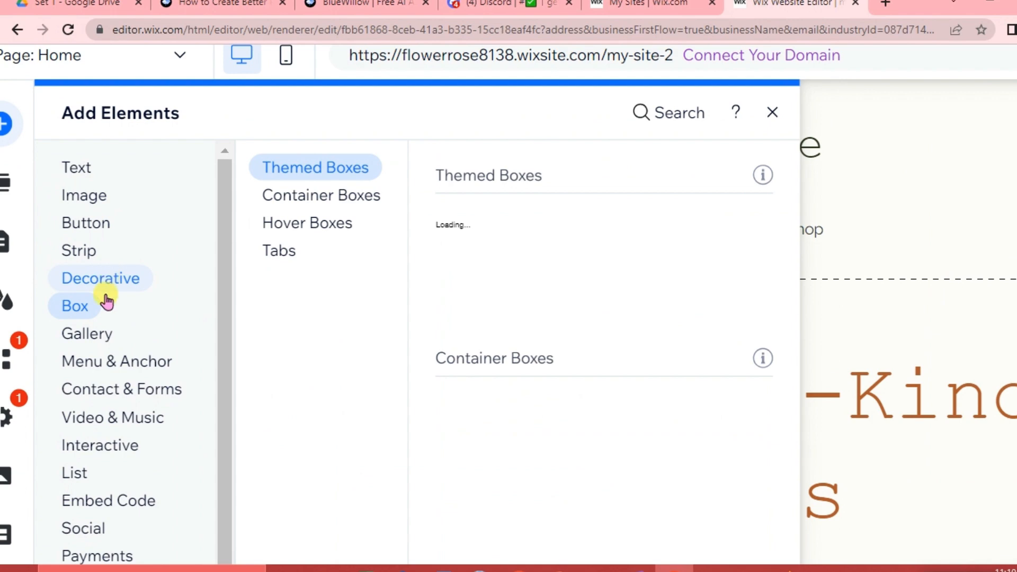
{"action": "left_click", "coordinate": [103, 288]}
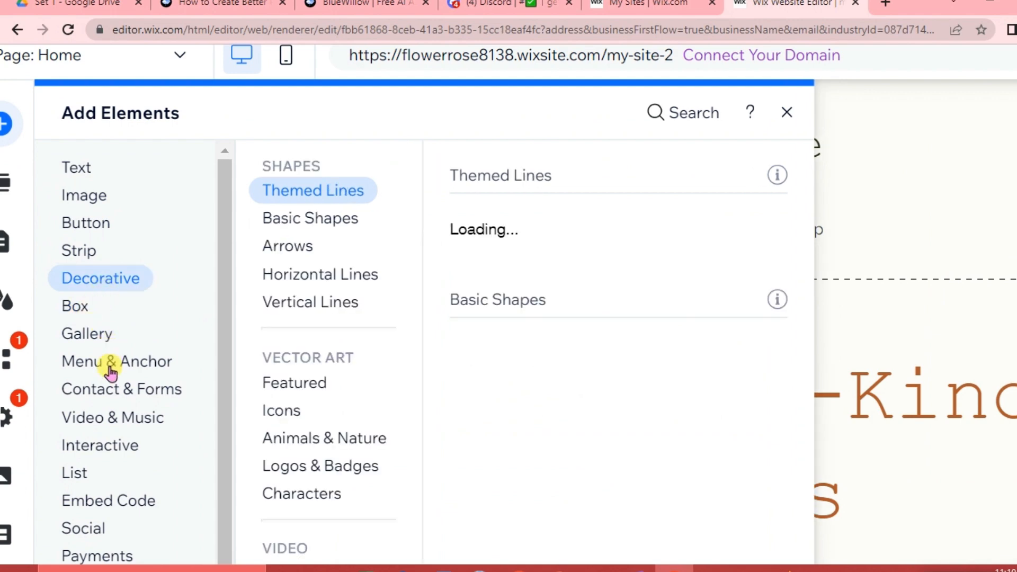
{"action": "scroll", "coordinate": [135, 379], "scroll_direction": "down", "scroll_amount": 2}
{"action": "left_click", "coordinate": [135, 380]}
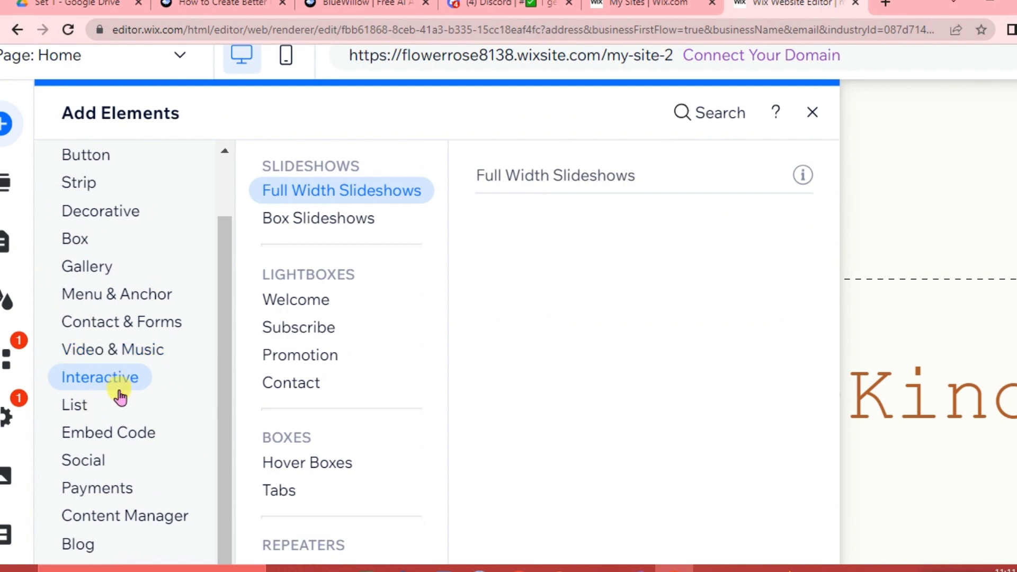
{"action": "left_click", "coordinate": [93, 407]}
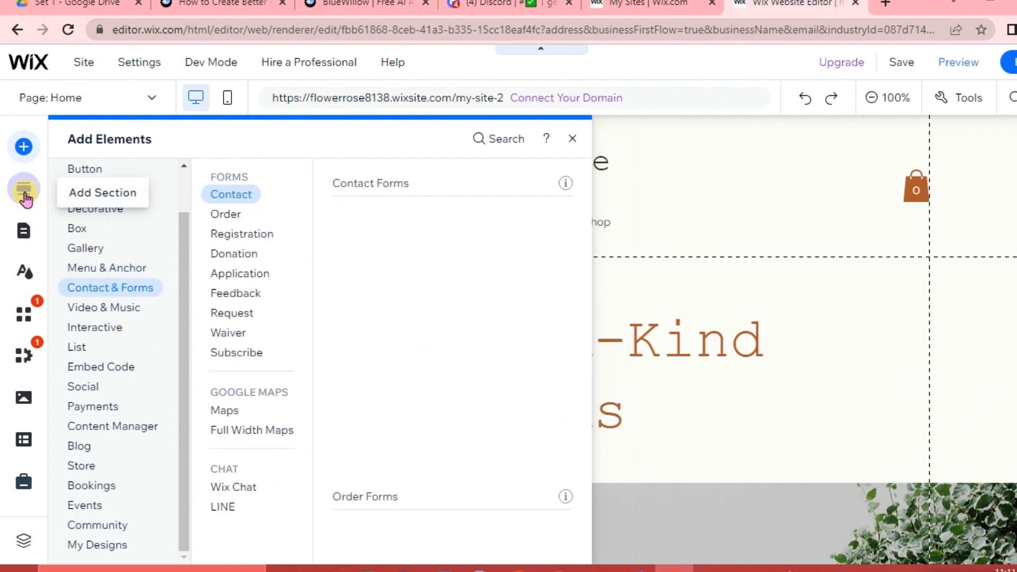
Step: Look over the ready-made sections that can be added, and show the site's menu pages and store pages
{"action": "left_click", "coordinate": [24, 191]}
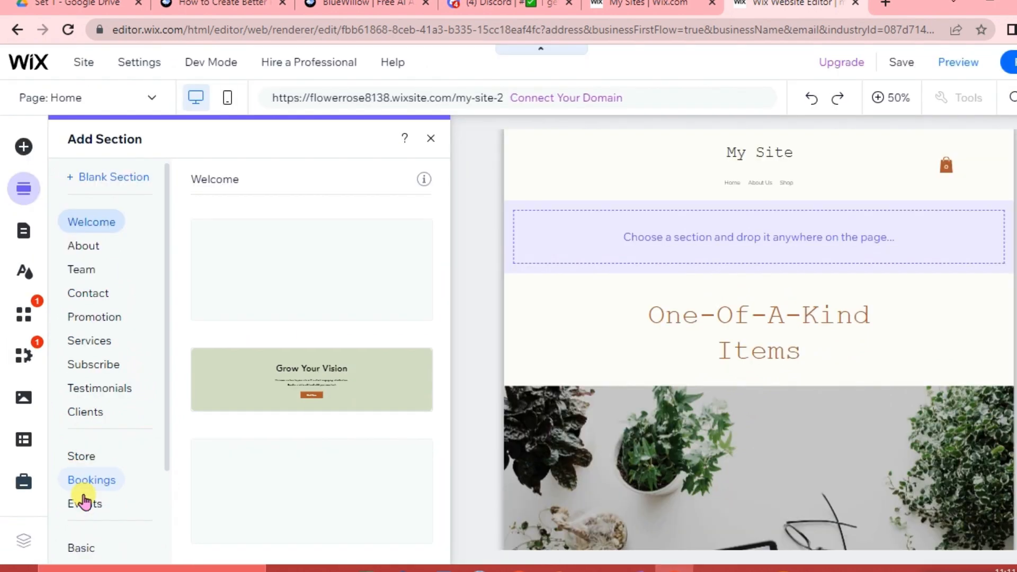
{"action": "left_click", "coordinate": [24, 236]}
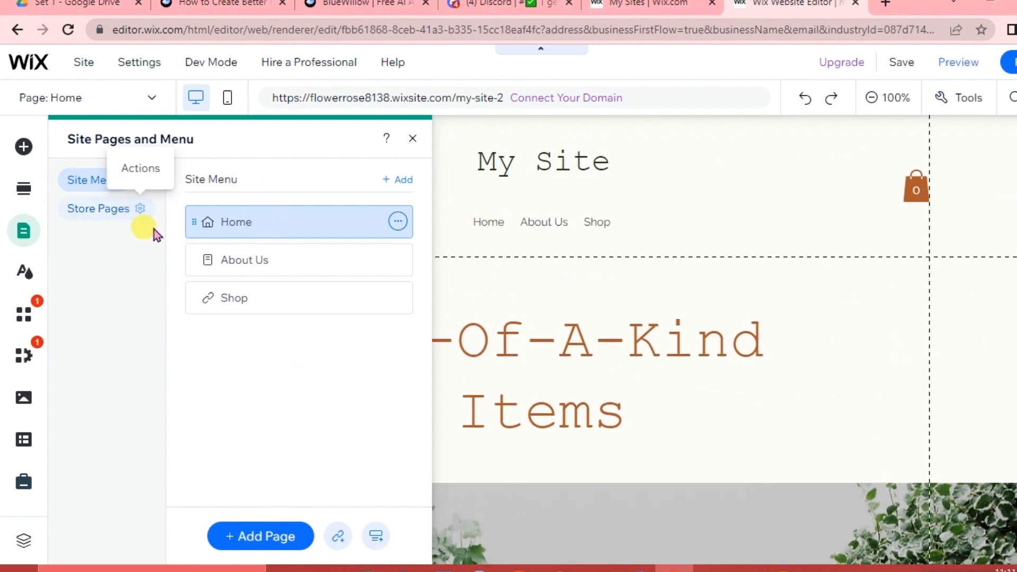
{"action": "left_click", "coordinate": [121, 209]}
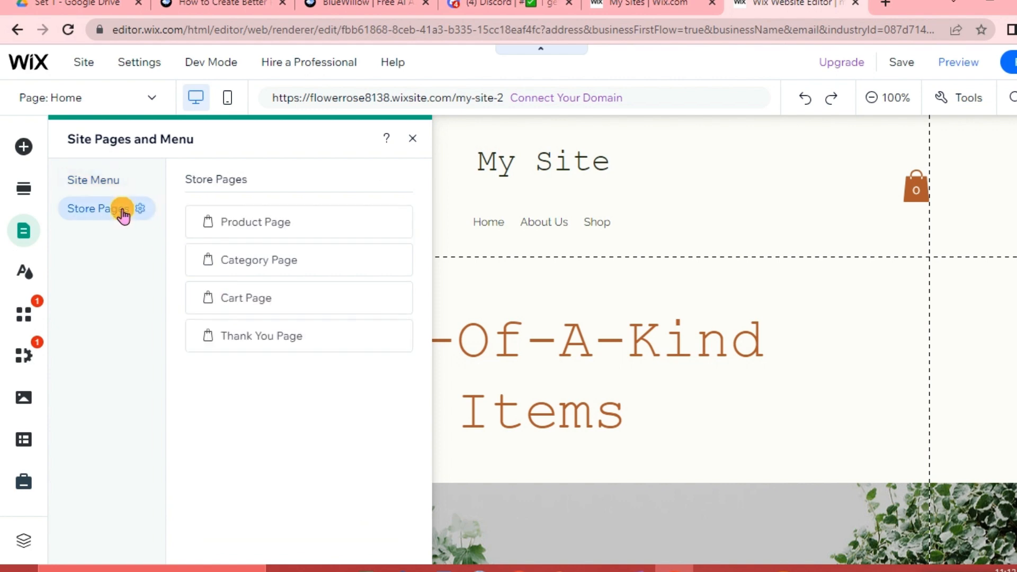
Step: Review the site design options for theme, page background and page transitions, and close them
{"action": "left_click", "coordinate": [24, 281]}
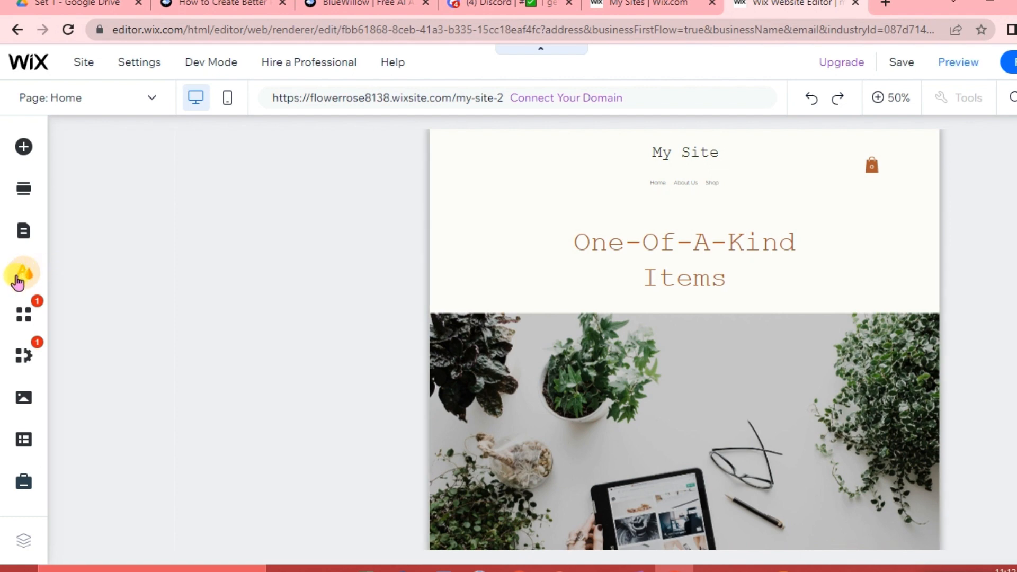
{"action": "left_click", "coordinate": [20, 278]}
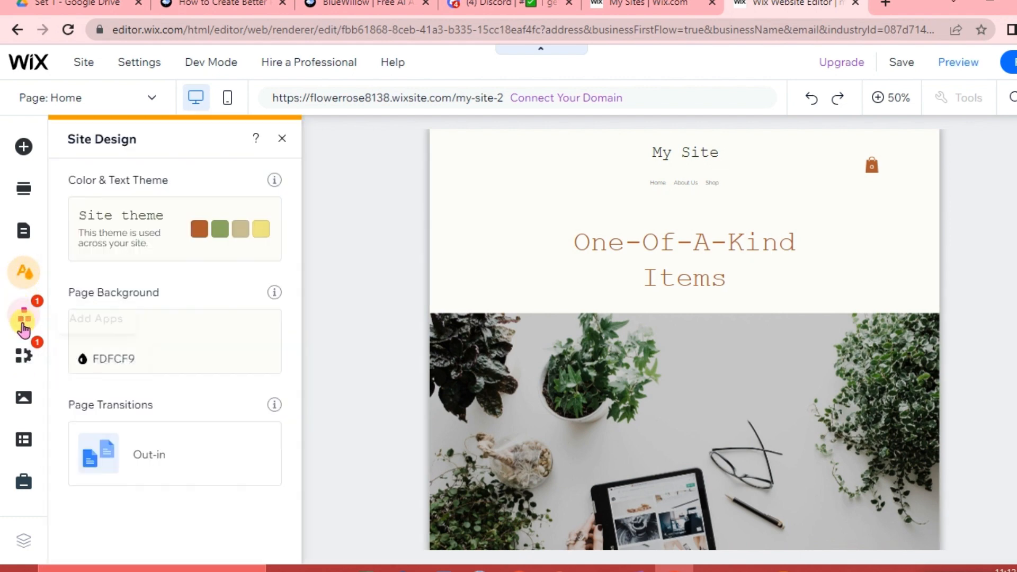
{"action": "mouse_move", "coordinate": [143, 235]}
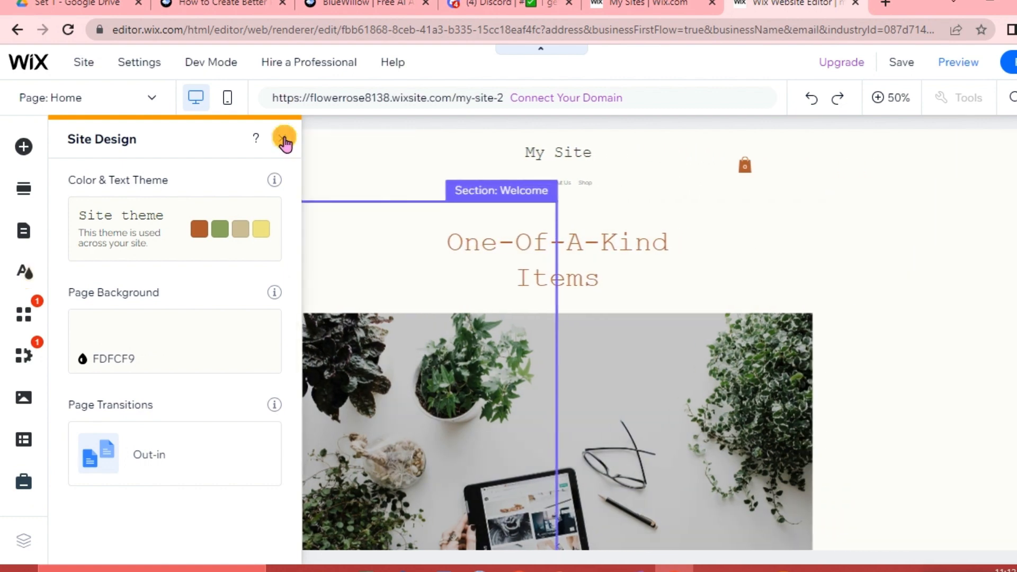
{"action": "left_click", "coordinate": [284, 140]}
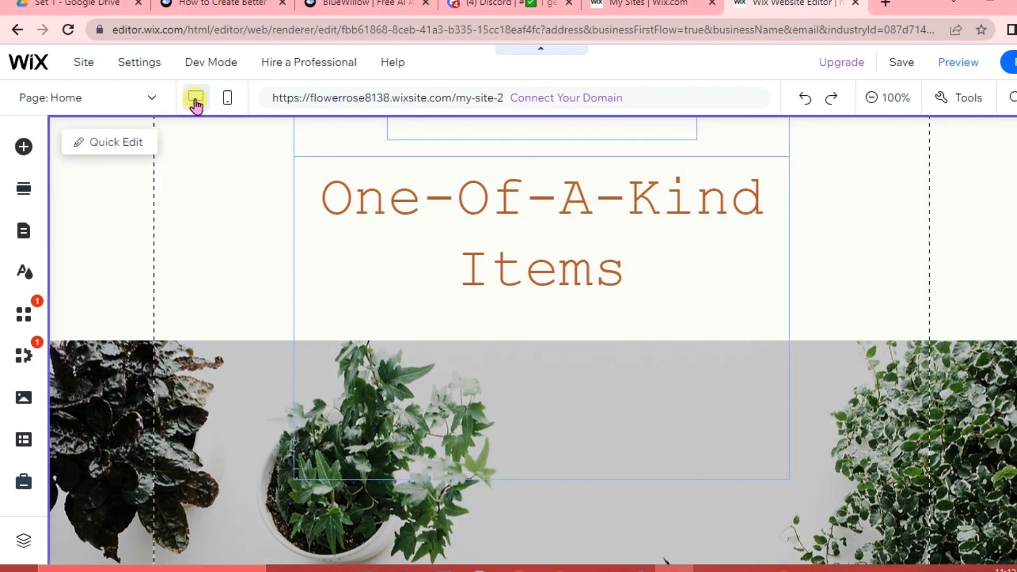
Step: Switch the site to its mobile version and preview the home page through to the Contact Us section
{"action": "left_click", "coordinate": [230, 98]}
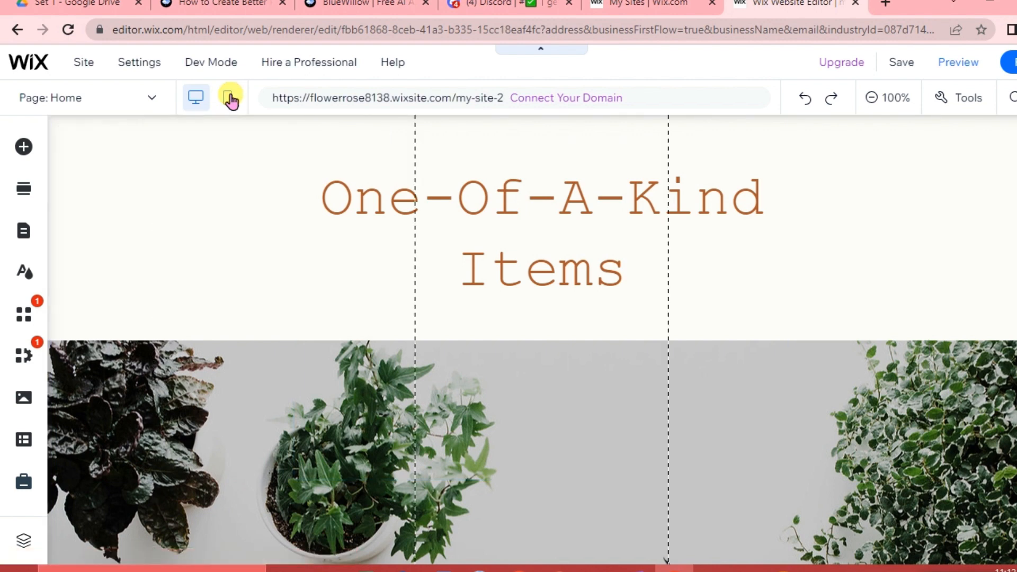
{"action": "left_click", "coordinate": [229, 99]}
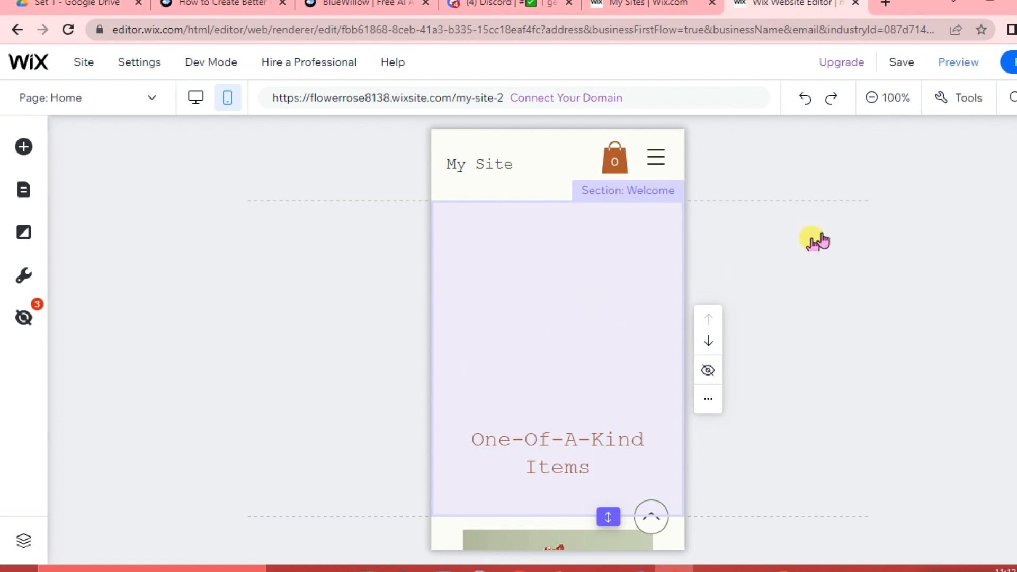
{"action": "left_click", "coordinate": [956, 68]}
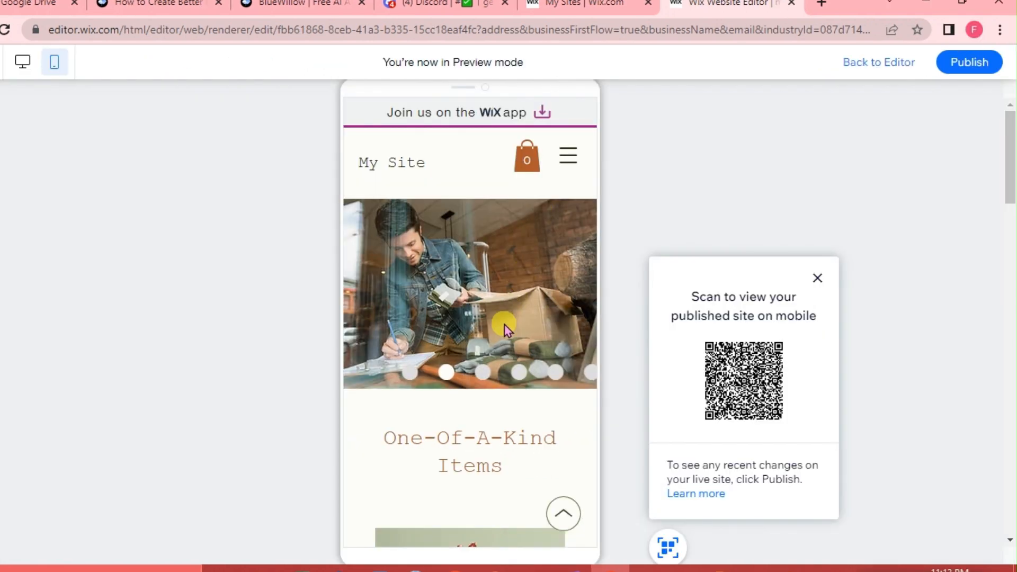
{"action": "scroll", "coordinate": [568, 324], "scroll_direction": "down", "scroll_amount": 7}
{"action": "scroll", "coordinate": [504, 325], "scroll_direction": "down", "scroll_amount": 15}
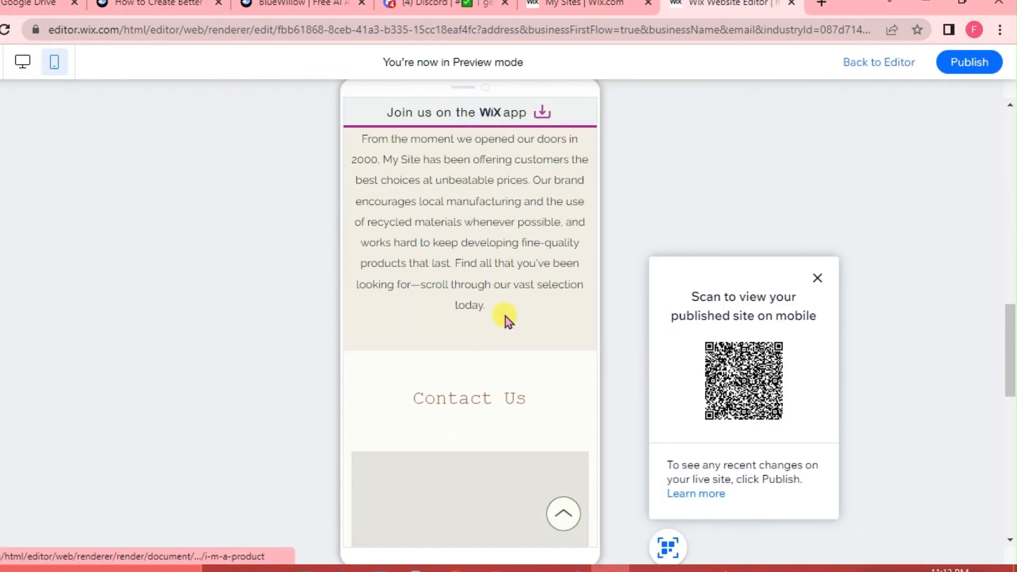
{"action": "scroll", "coordinate": [504, 314], "scroll_direction": "up", "scroll_amount": 20}
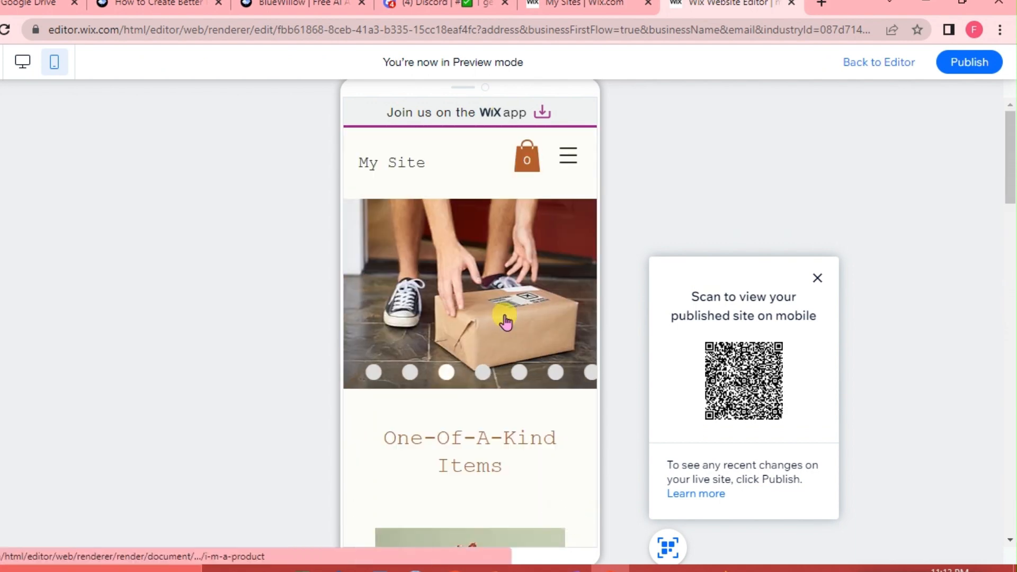
{"action": "scroll", "coordinate": [471, 453], "scroll_direction": "down", "scroll_amount": 7}
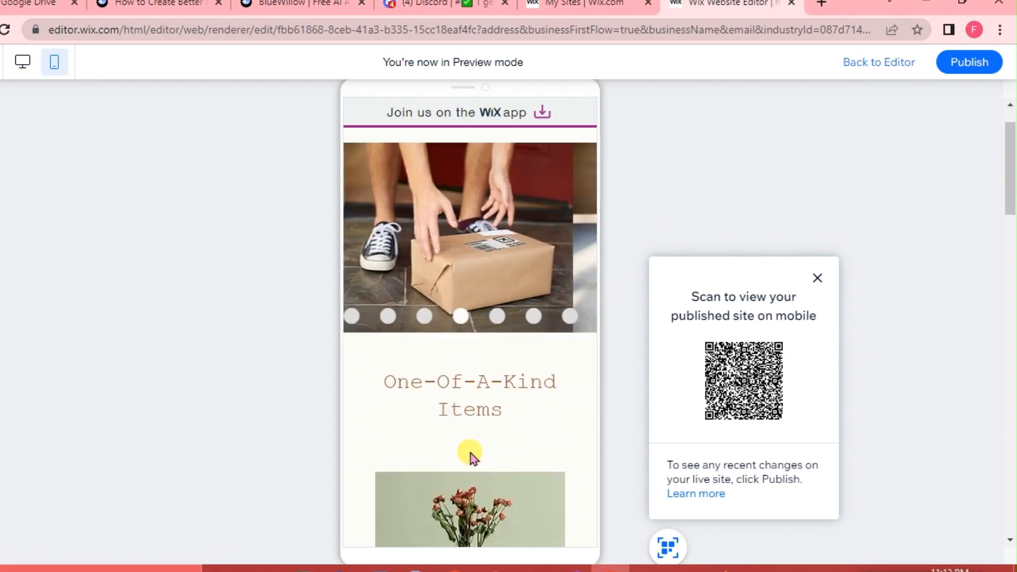
{"action": "scroll", "coordinate": [589, 411], "scroll_direction": "up", "scroll_amount": 4}
Step: Publish the site from the preview and dismiss the publishing confirmation
{"action": "mouse_move", "coordinate": [984, 63]}
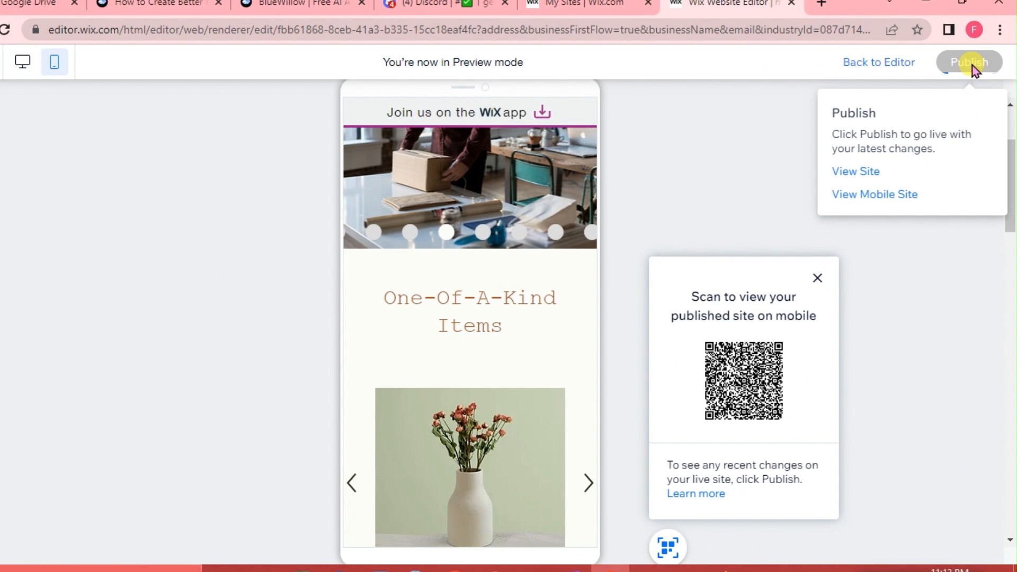
{"action": "left_click", "coordinate": [972, 64]}
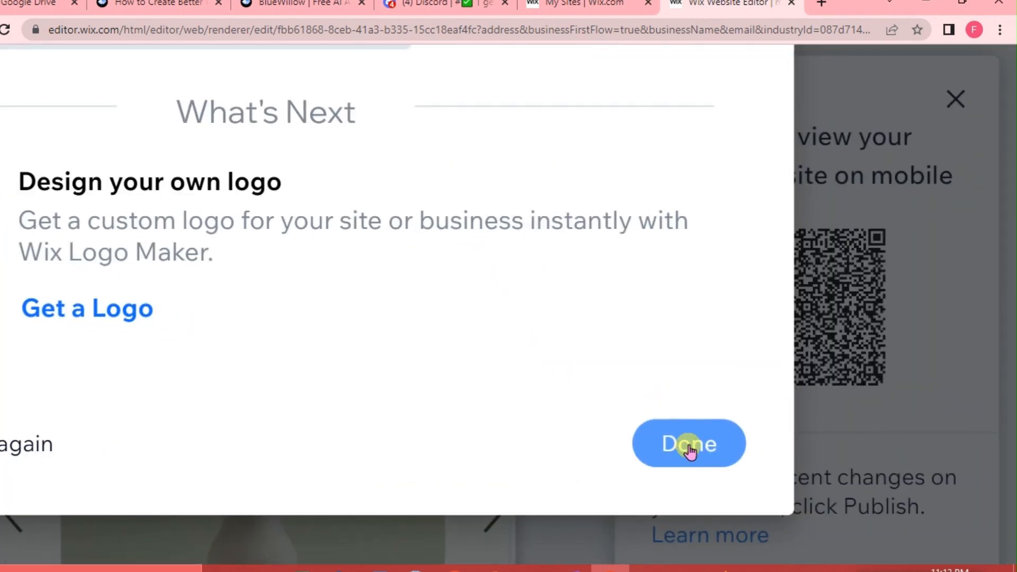
{"action": "left_click", "coordinate": [685, 449]}
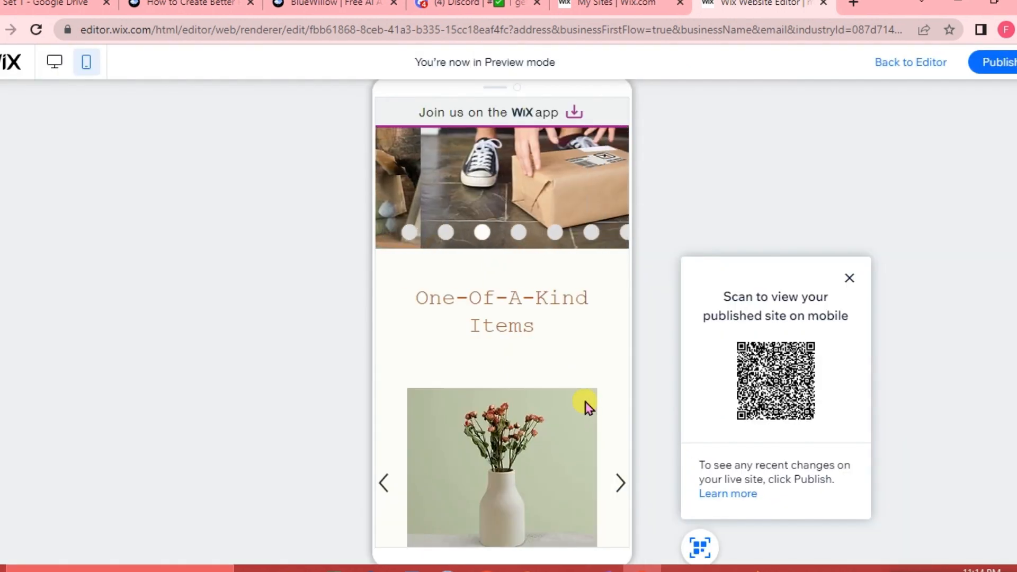
Step: Open the site's dashboard and review the store setup checklist, from connecting a custom domain to getting found on Google
{"action": "left_click", "coordinate": [7, 79]}
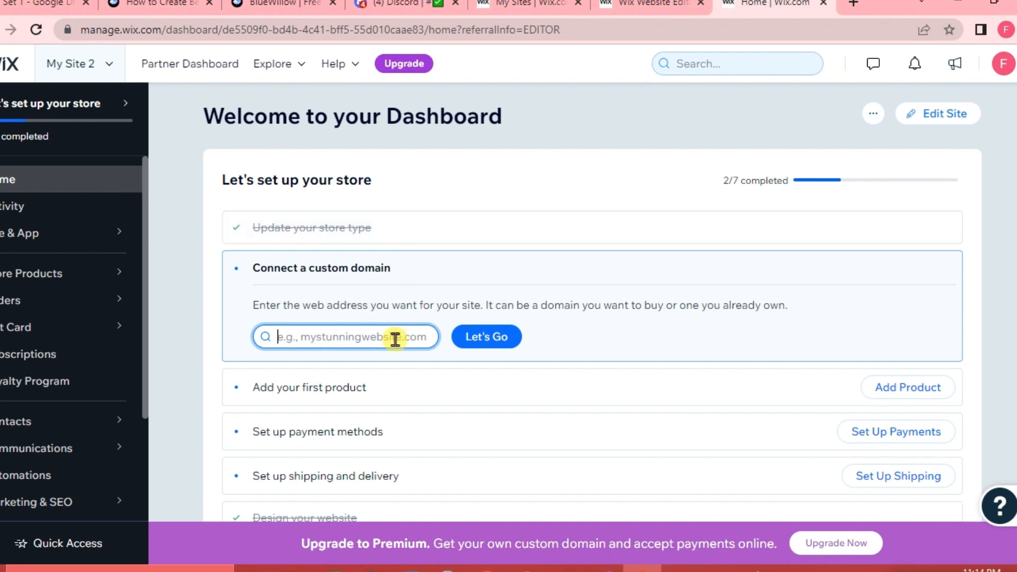
{"action": "scroll", "coordinate": [395, 339], "scroll_direction": "down", "scroll_amount": 1}
{"action": "scroll", "coordinate": [382, 278], "scroll_direction": "up", "scroll_amount": 5}
{"action": "scroll", "coordinate": [383, 277], "scroll_direction": "right", "scroll_amount": 1}
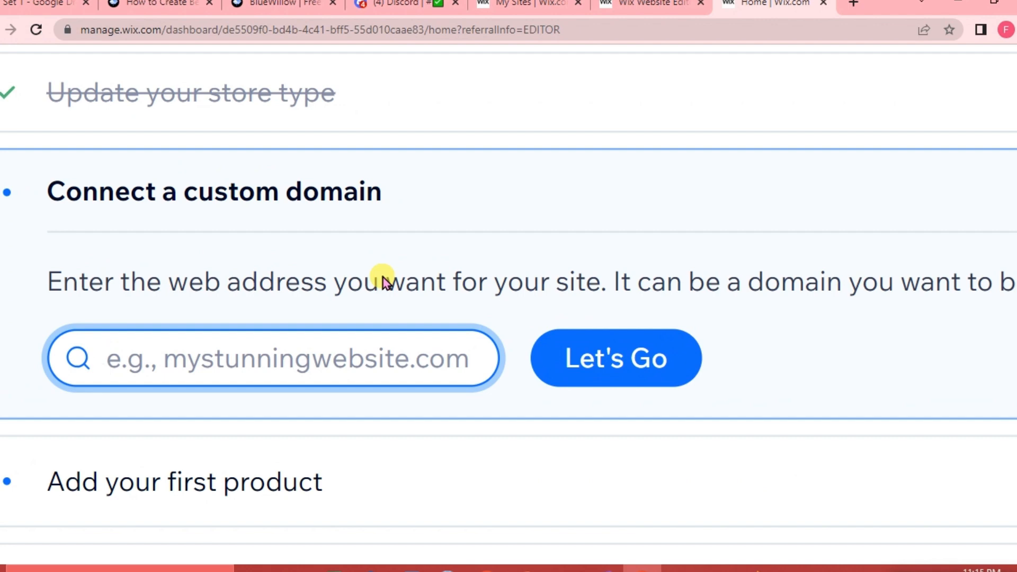
{"action": "scroll", "coordinate": [319, 256], "scroll_direction": "down", "scroll_amount": 5}
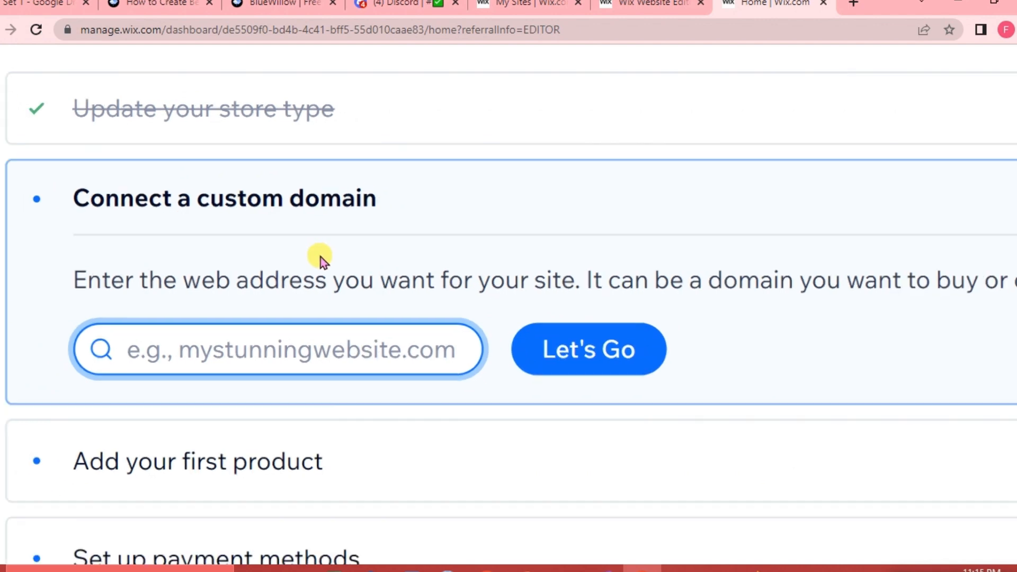
{"action": "scroll", "coordinate": [504, 370], "scroll_direction": "down", "scroll_amount": 3}
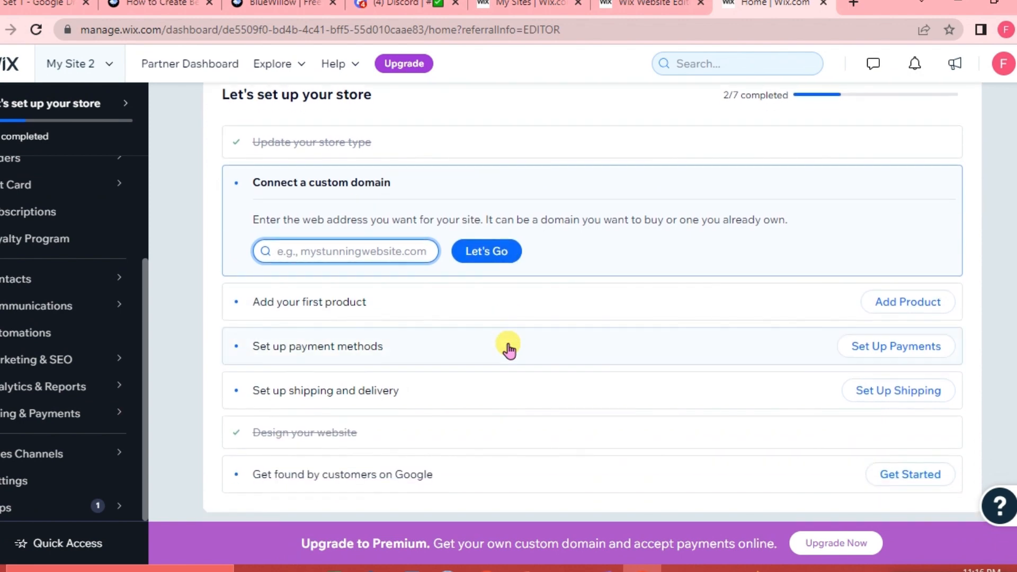
{"action": "scroll", "coordinate": [437, 372], "scroll_direction": "up", "scroll_amount": 3}
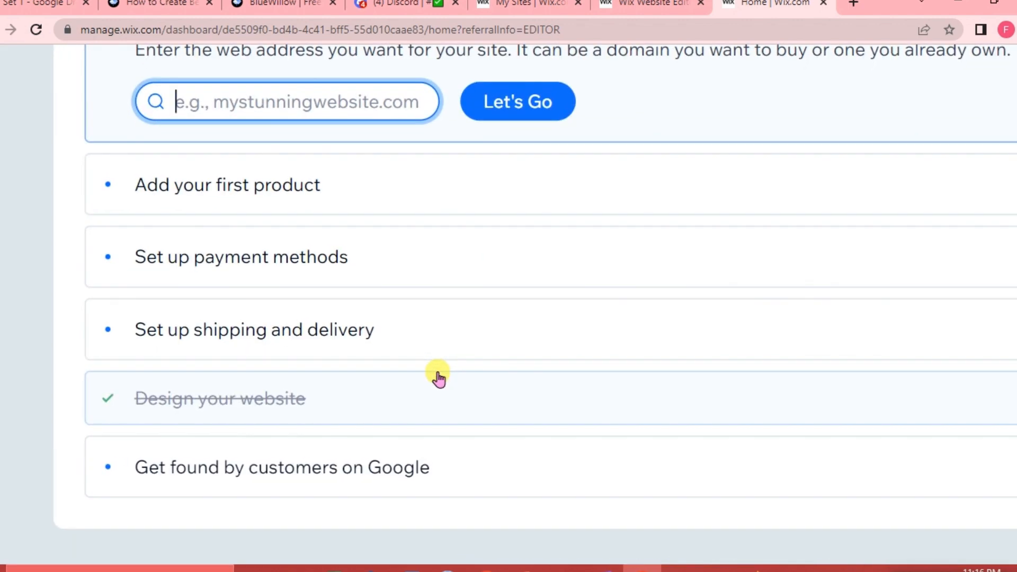
{"action": "scroll", "coordinate": [438, 372], "scroll_direction": "right", "scroll_amount": 2}
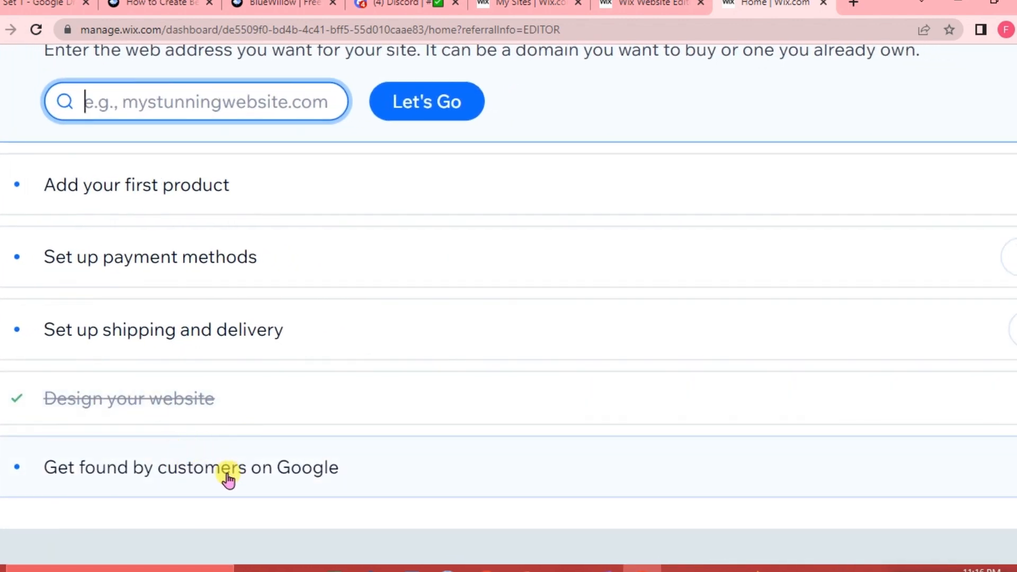
{"action": "scroll", "coordinate": [462, 465], "scroll_direction": "down", "scroll_amount": 3}
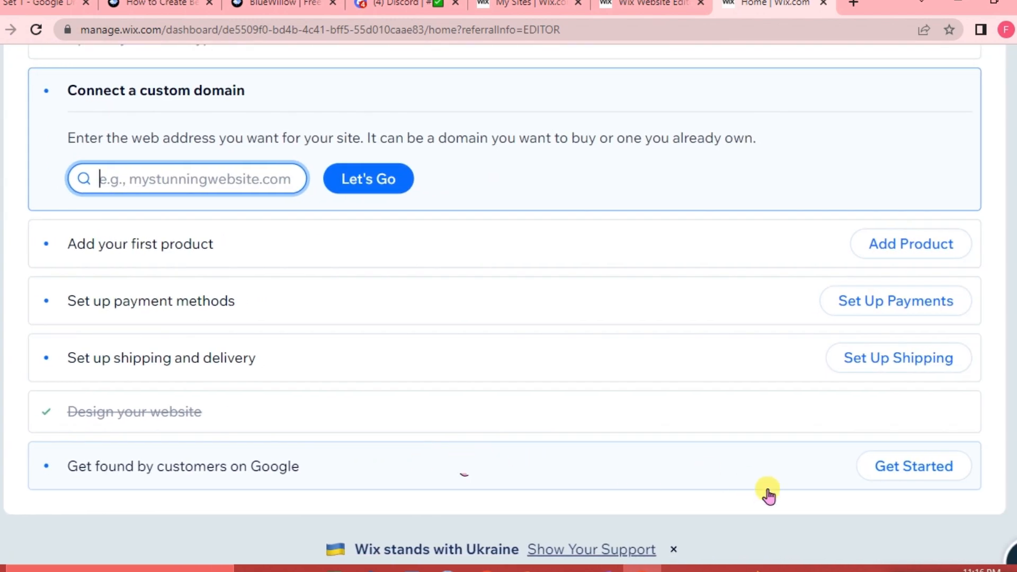
Step: Open the "Get found by customers on Google" task and read the outline of its SEO setup
{"action": "left_click", "coordinate": [932, 470]}
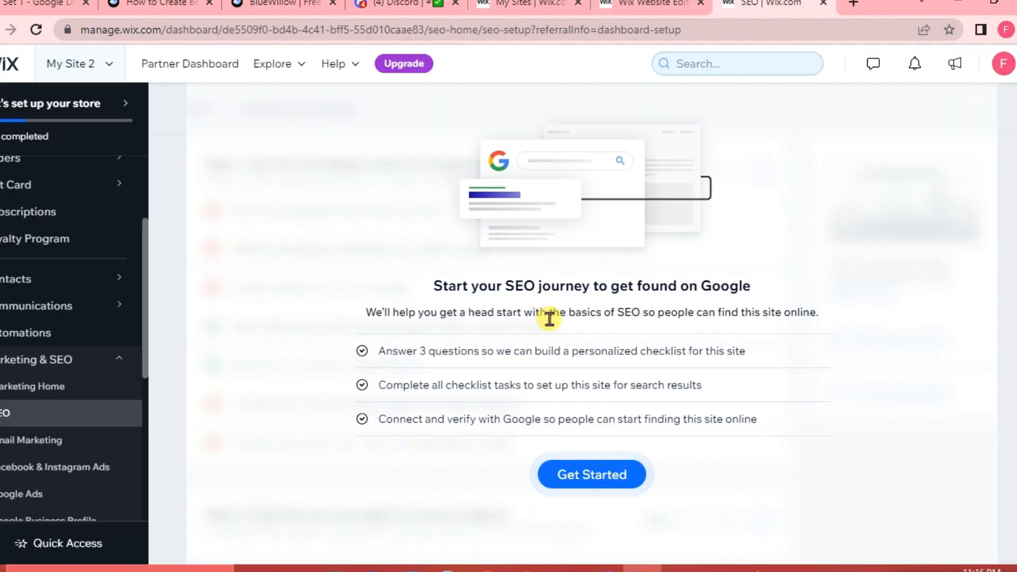
{"action": "scroll", "coordinate": [549, 318], "scroll_direction": "up", "scroll_amount": 3}
{"action": "scroll", "coordinate": [550, 319], "scroll_direction": "right", "scroll_amount": 2}
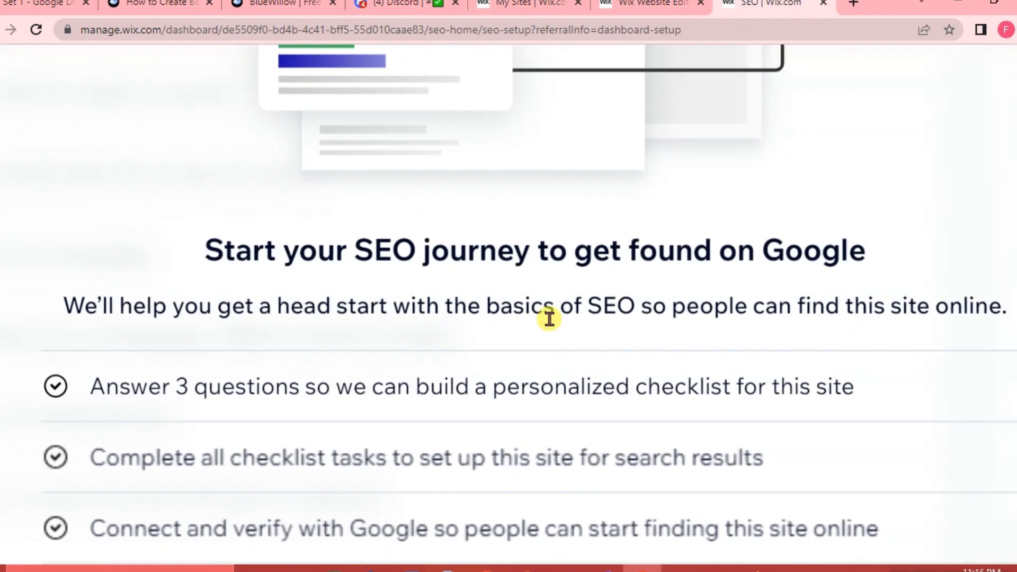
{"action": "scroll", "coordinate": [549, 319], "scroll_direction": "down", "scroll_amount": 2}
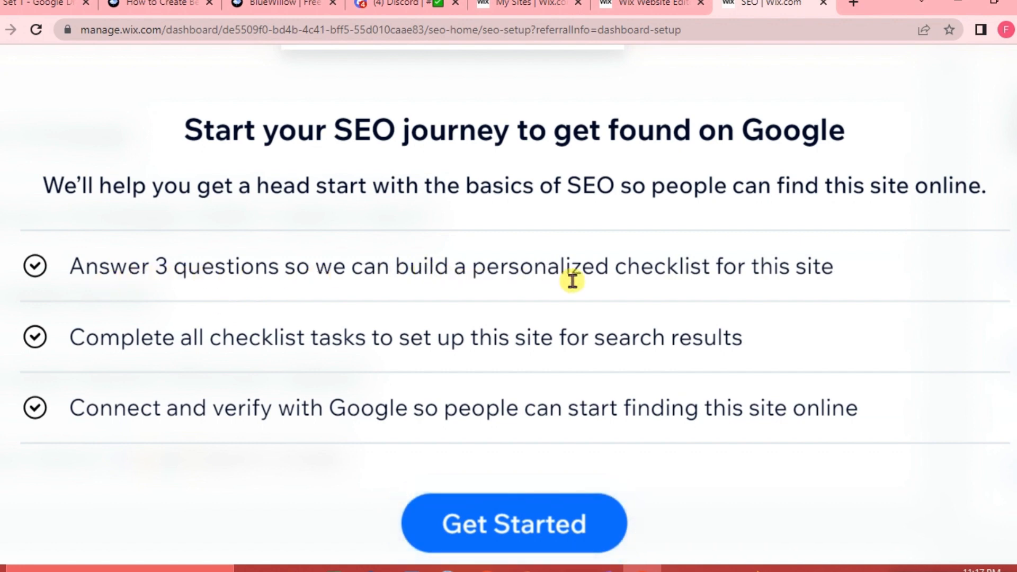
{"action": "left_click", "coordinate": [107, 344]}
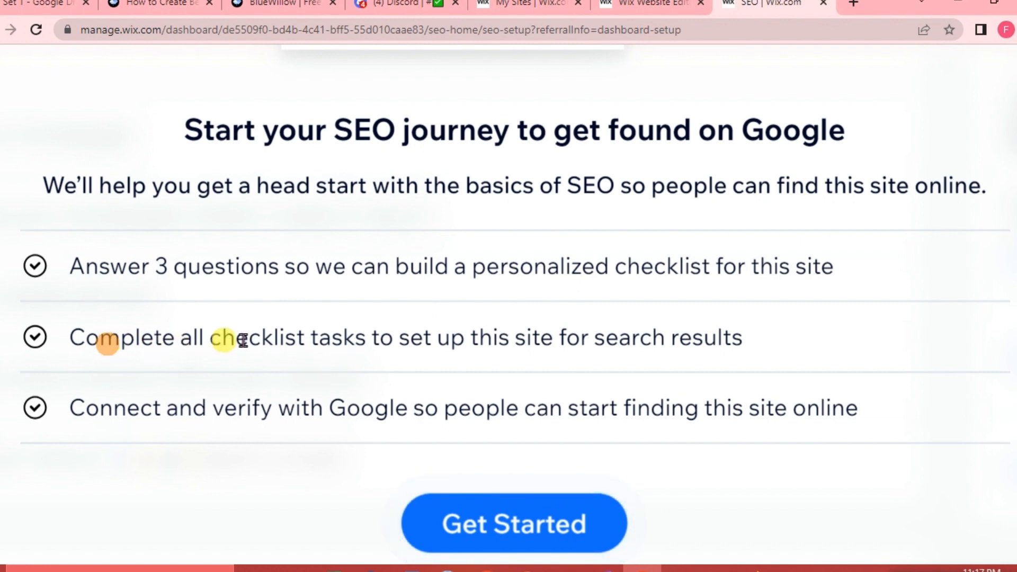
{"action": "left_click_drag", "start_coordinate": [243, 339], "coordinate": [723, 338]}
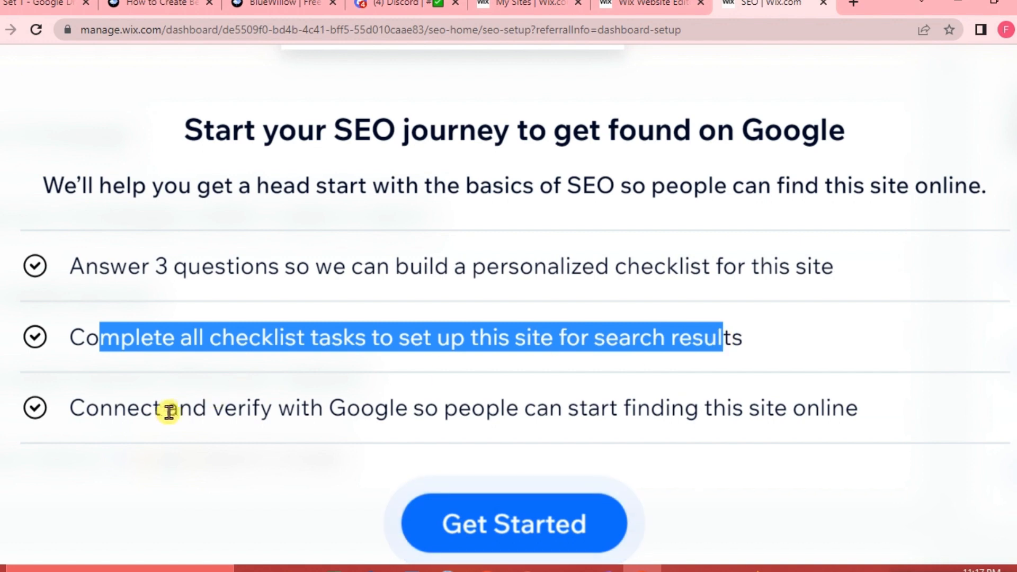
{"action": "left_click_drag", "start_coordinate": [125, 412], "coordinate": [710, 465]}
{"action": "left_click", "coordinate": [723, 513]}
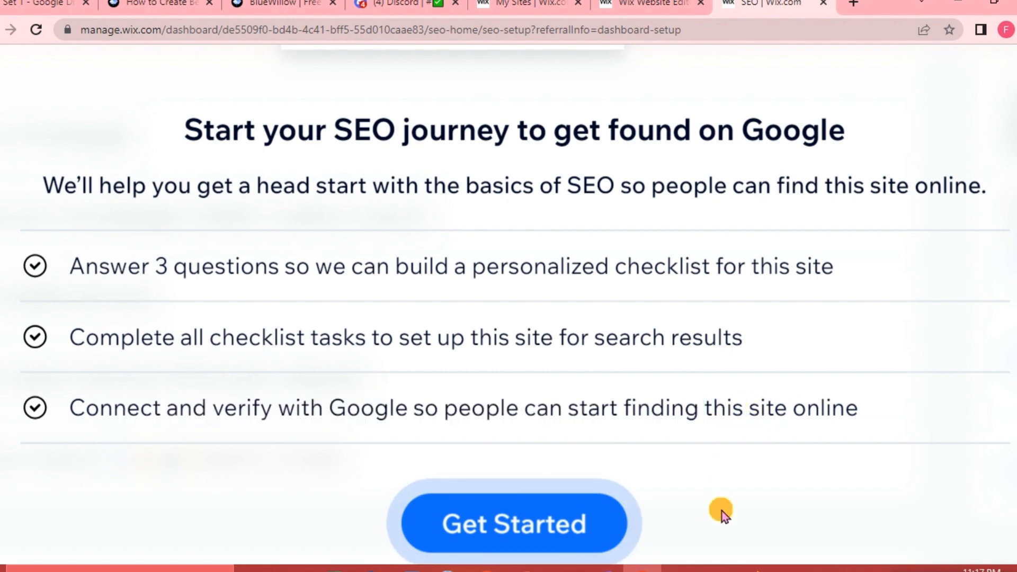
Step: Start the SEO setup, name the business Demo, and specify that it serves customers nationwide, worldwide or only online
{"action": "left_click", "coordinate": [511, 521]}
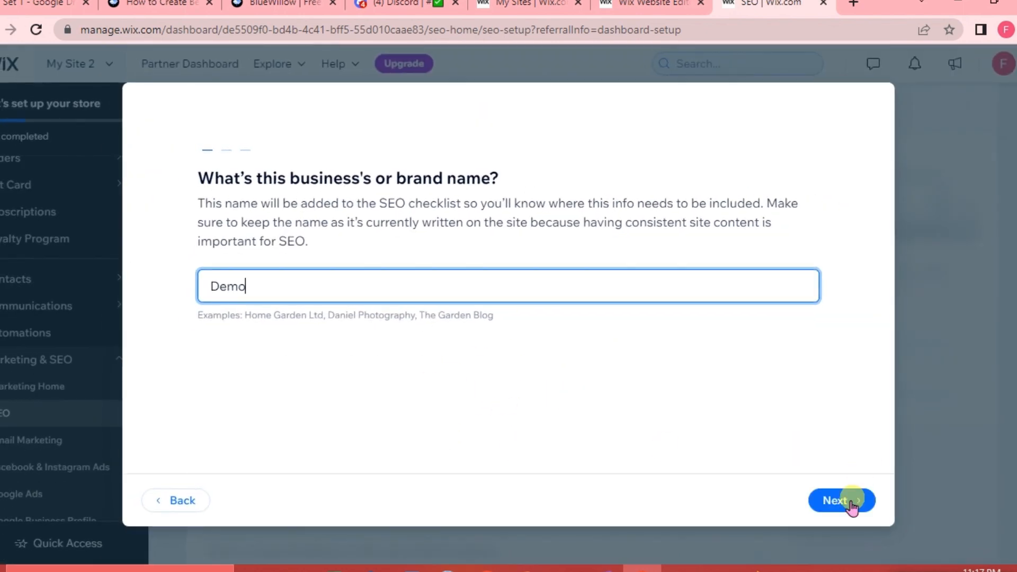
{"action": "left_click", "coordinate": [849, 506]}
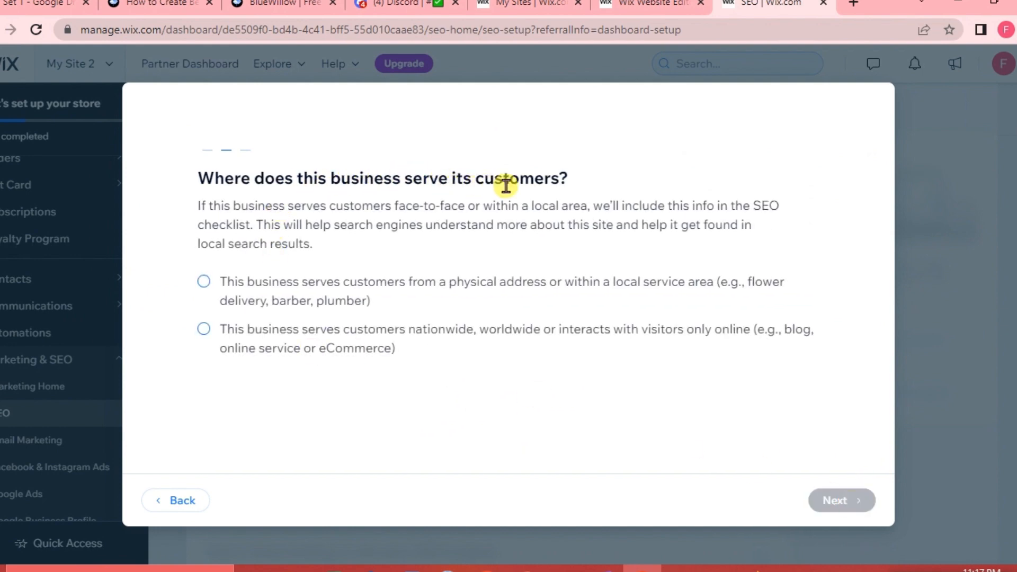
{"action": "scroll", "coordinate": [299, 309], "scroll_direction": "up", "scroll_amount": 3}
{"action": "scroll", "coordinate": [299, 308], "scroll_direction": "right", "scroll_amount": 2}
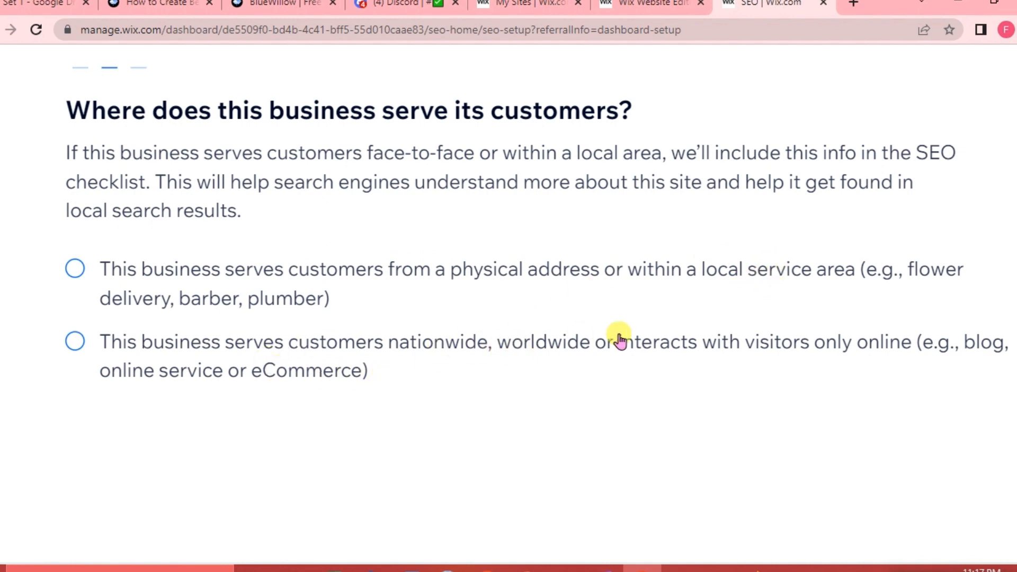
{"action": "left_click", "coordinate": [77, 344]}
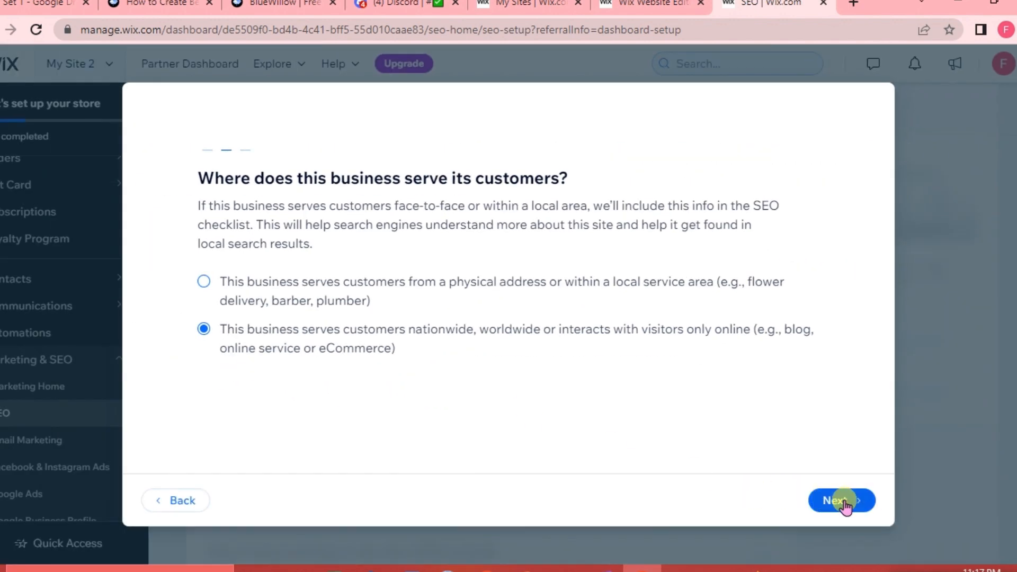
{"action": "left_click", "coordinate": [842, 500]}
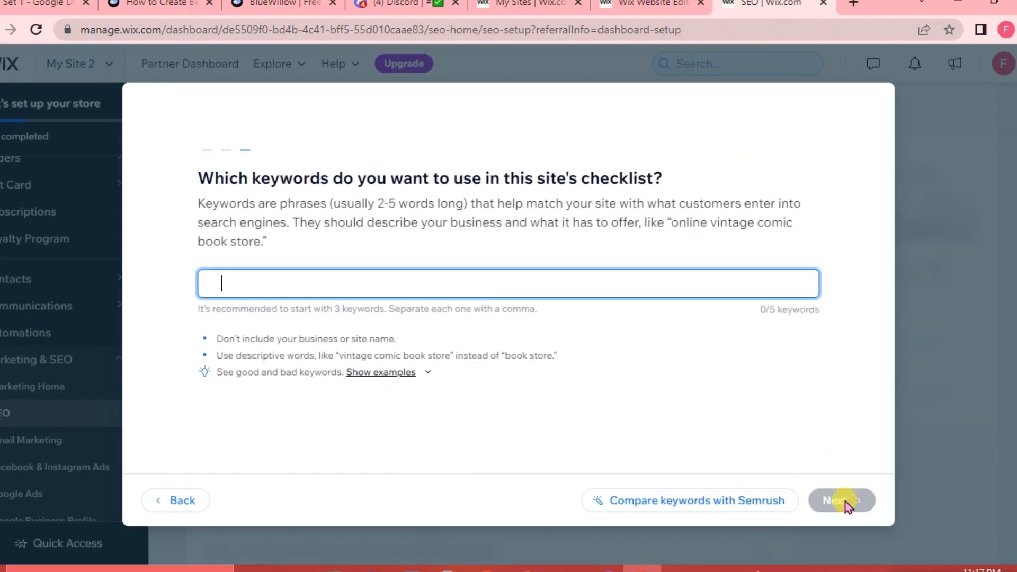
Step: Add the keywords online, dress and jeans for the site and generate the SEO setup checklist
{"action": "scroll", "coordinate": [320, 252], "scroll_direction": "up", "scroll_amount": 2}
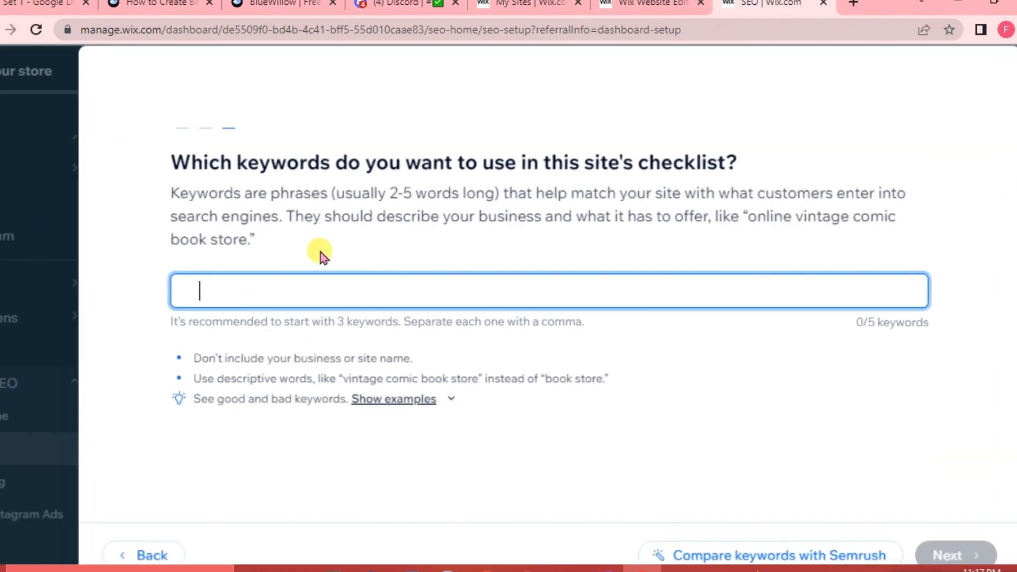
{"action": "scroll", "coordinate": [320, 252], "scroll_direction": "up", "scroll_amount": 1}
{"action": "scroll", "coordinate": [320, 252], "scroll_direction": "right", "scroll_amount": 1}
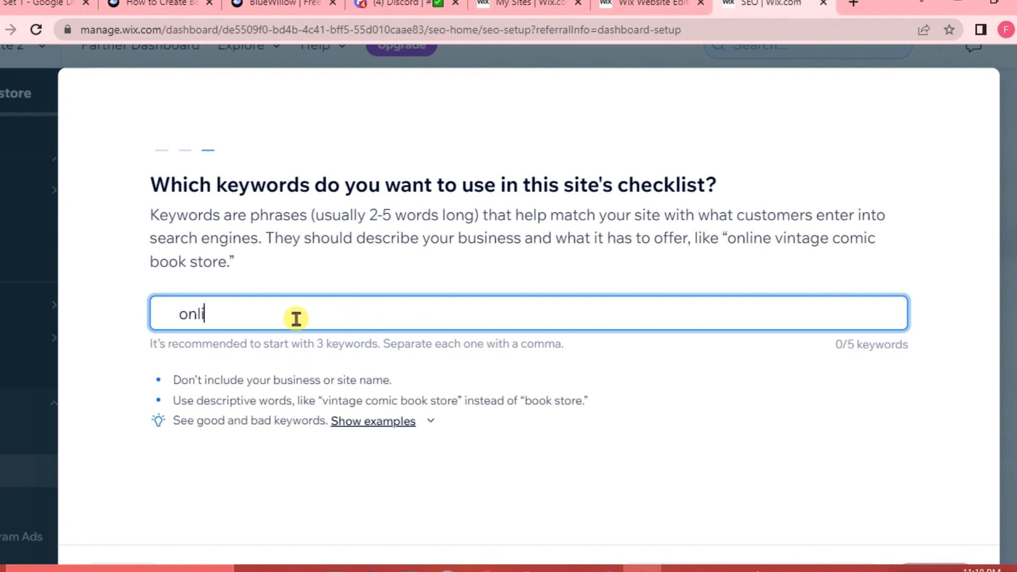
{"action": "type", "text": ","}
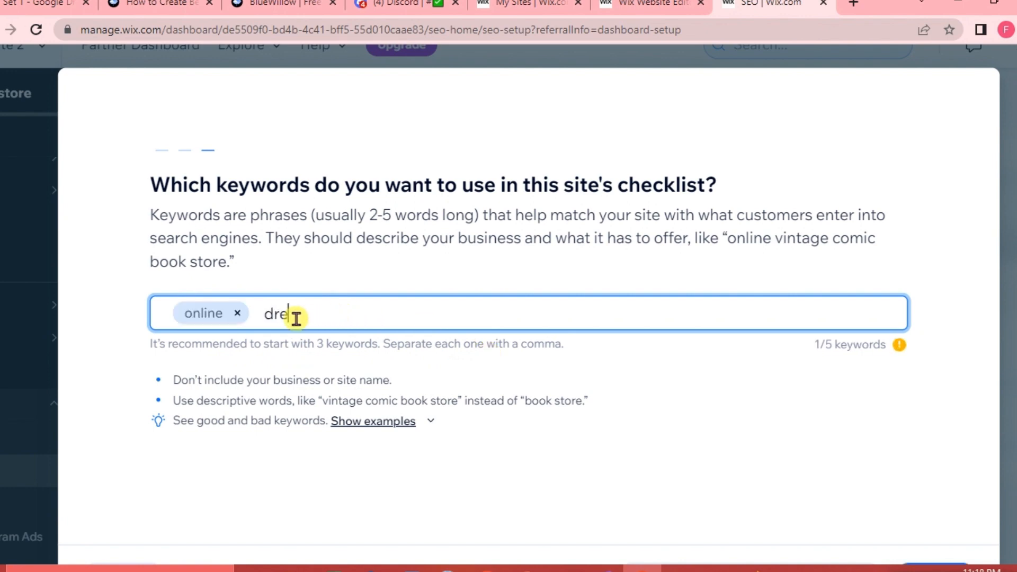
{"action": "type", "text": "dress,jeans,"}
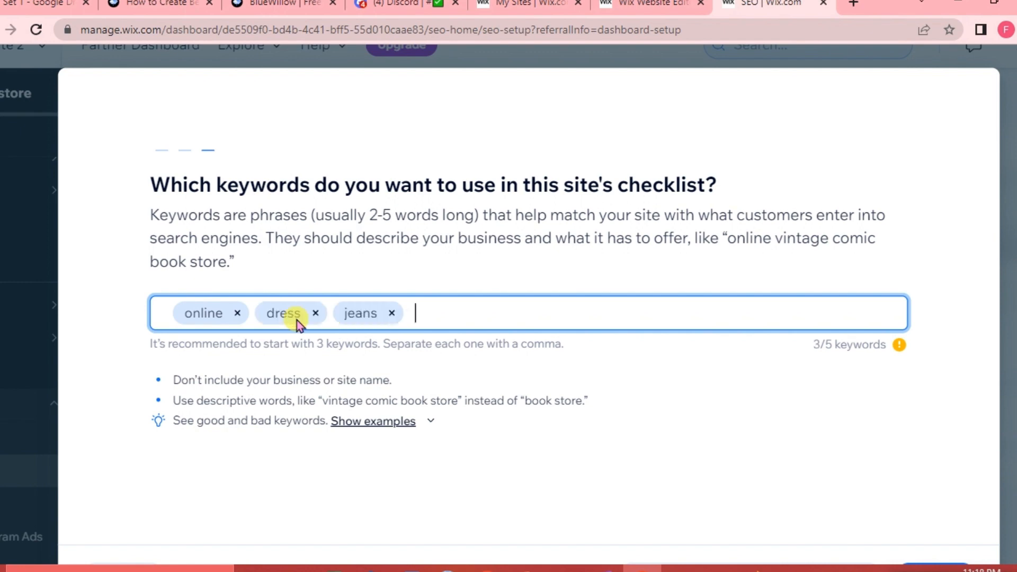
{"action": "scroll", "coordinate": [621, 423], "scroll_direction": "down", "scroll_amount": 2}
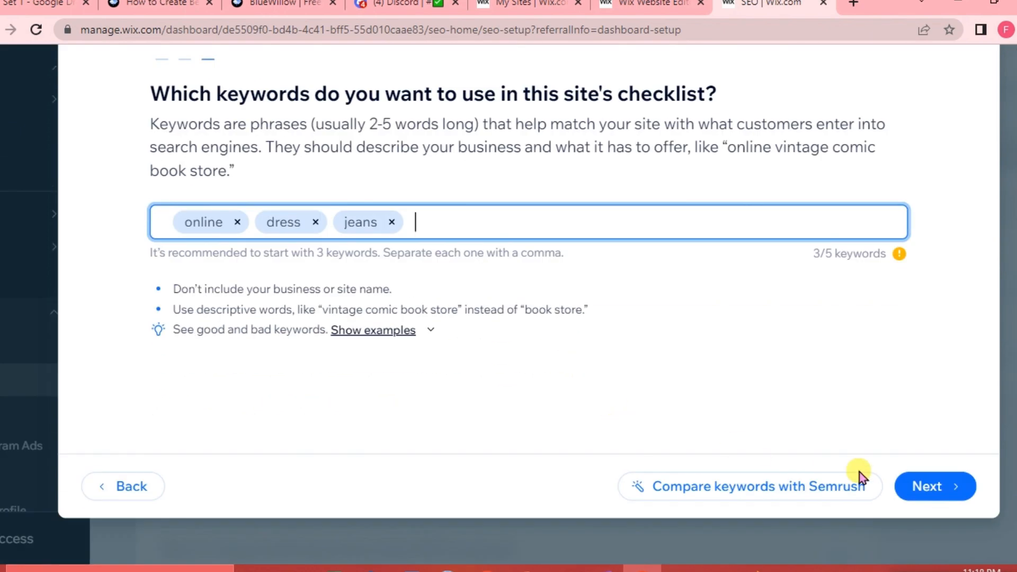
{"action": "left_click", "coordinate": [941, 487]}
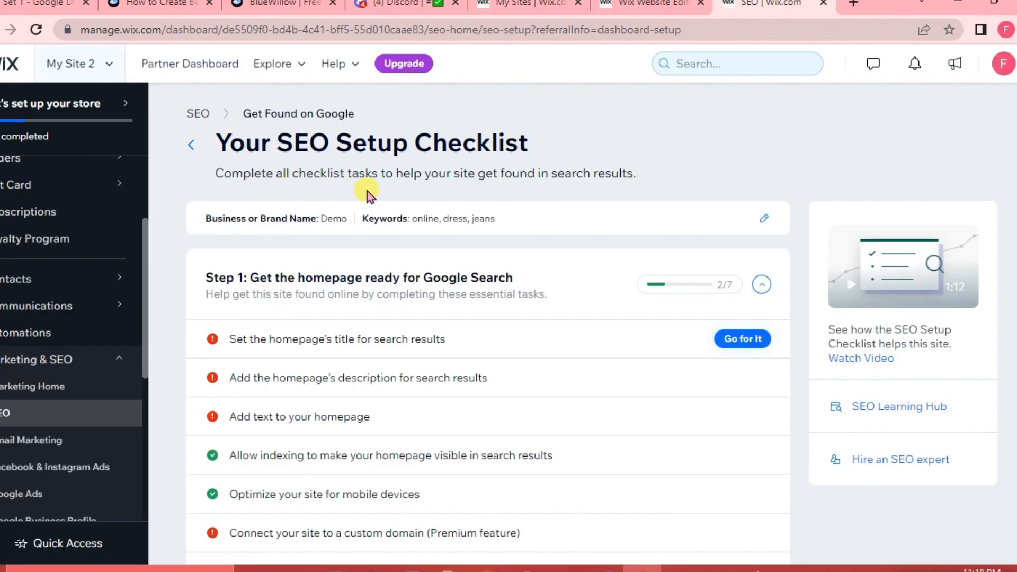
Step: Review the Step 1 homepage tasks in the SEO checklist, from the homepage title through to Google Search Console
{"action": "scroll", "coordinate": [392, 294], "scroll_direction": "down", "scroll_amount": 3}
{"action": "scroll", "coordinate": [392, 294], "scroll_direction": "down", "scroll_amount": 2}
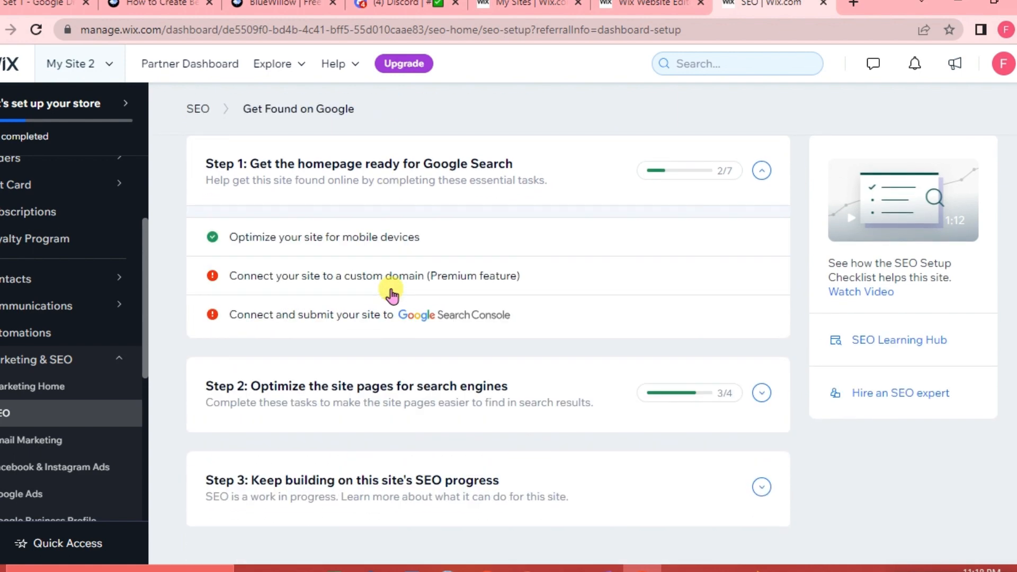
{"action": "scroll", "coordinate": [392, 294], "scroll_direction": "up", "scroll_amount": 2}
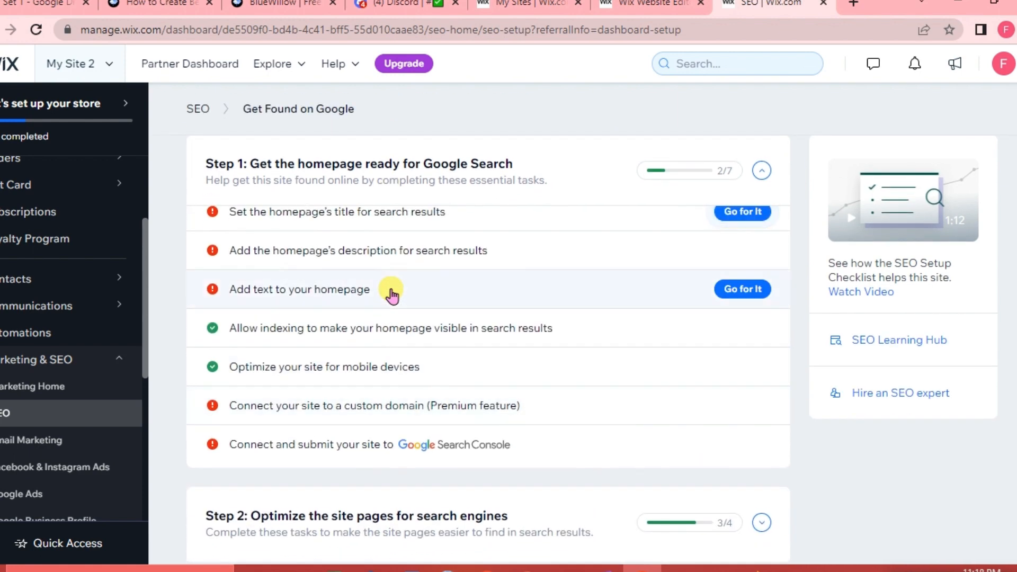
{"action": "scroll", "coordinate": [397, 290], "scroll_direction": "up", "scroll_amount": 2}
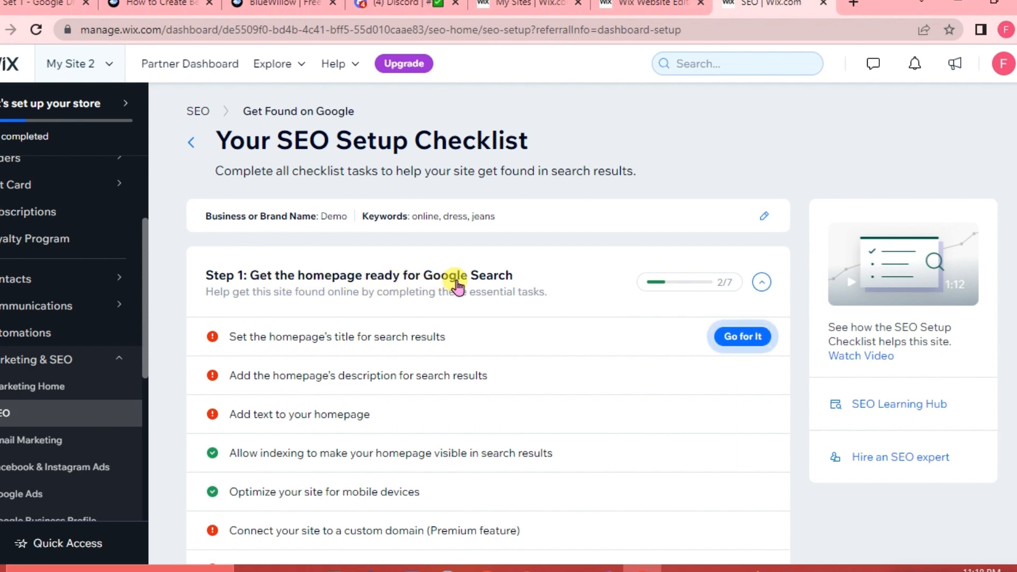
{"action": "scroll", "coordinate": [460, 334], "scroll_direction": "down", "scroll_amount": 1}
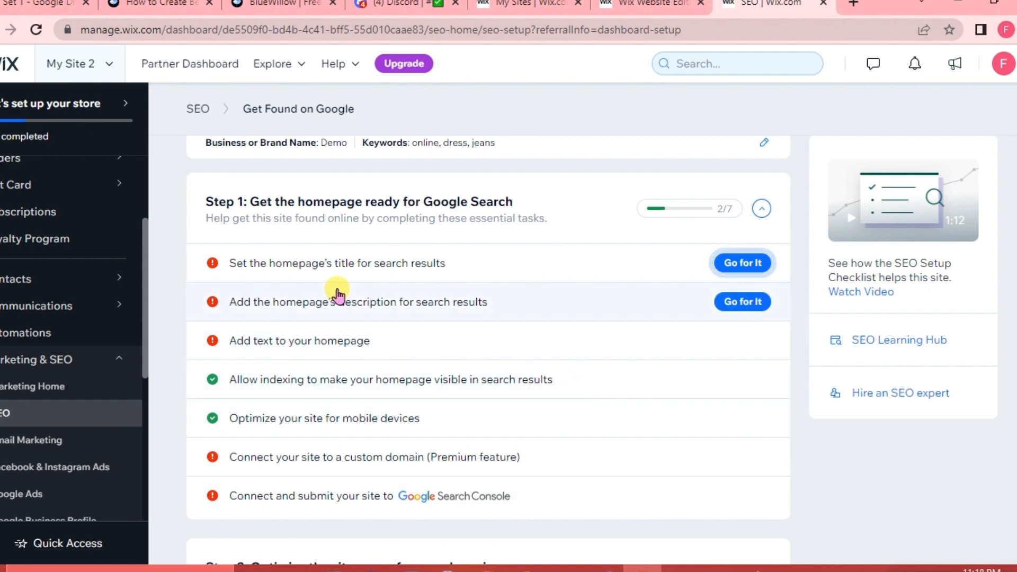
{"action": "scroll", "coordinate": [337, 291], "scroll_direction": "down", "scroll_amount": 1}
{"action": "scroll", "coordinate": [338, 292], "scroll_direction": "up", "scroll_amount": 2}
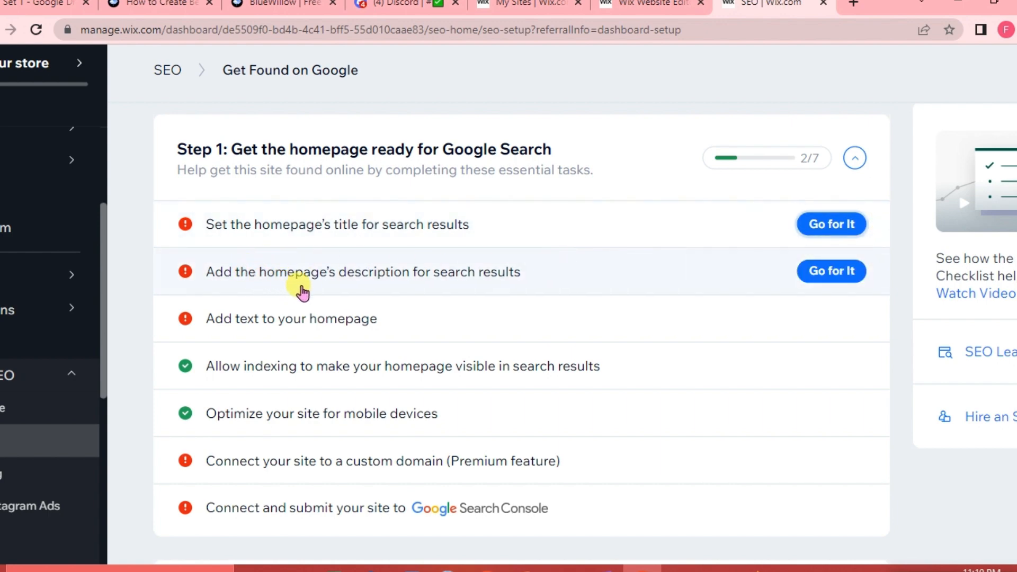
{"action": "scroll", "coordinate": [379, 302], "scroll_direction": "down", "scroll_amount": 2}
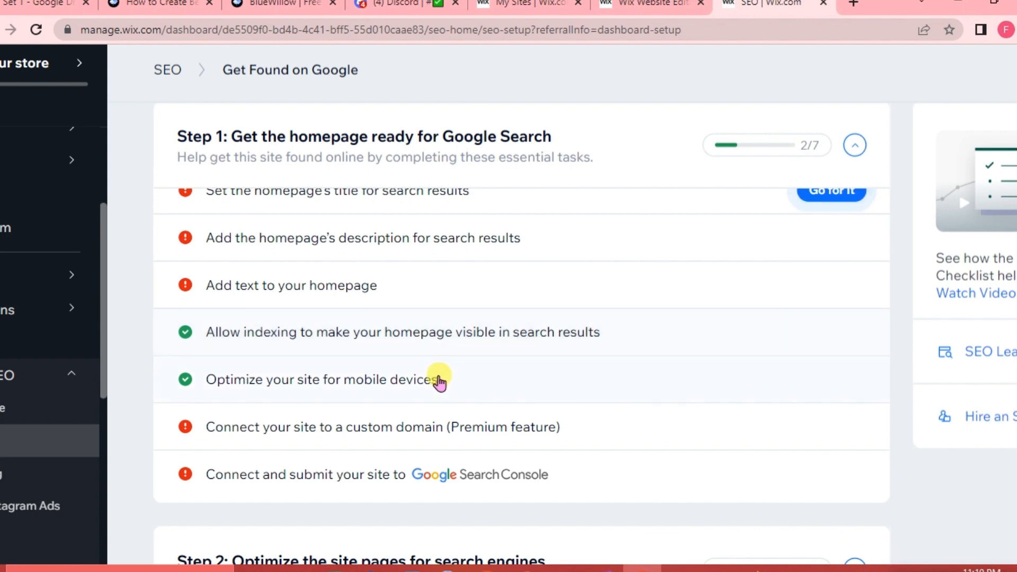
{"action": "scroll", "coordinate": [419, 397], "scroll_direction": "down", "scroll_amount": 1}
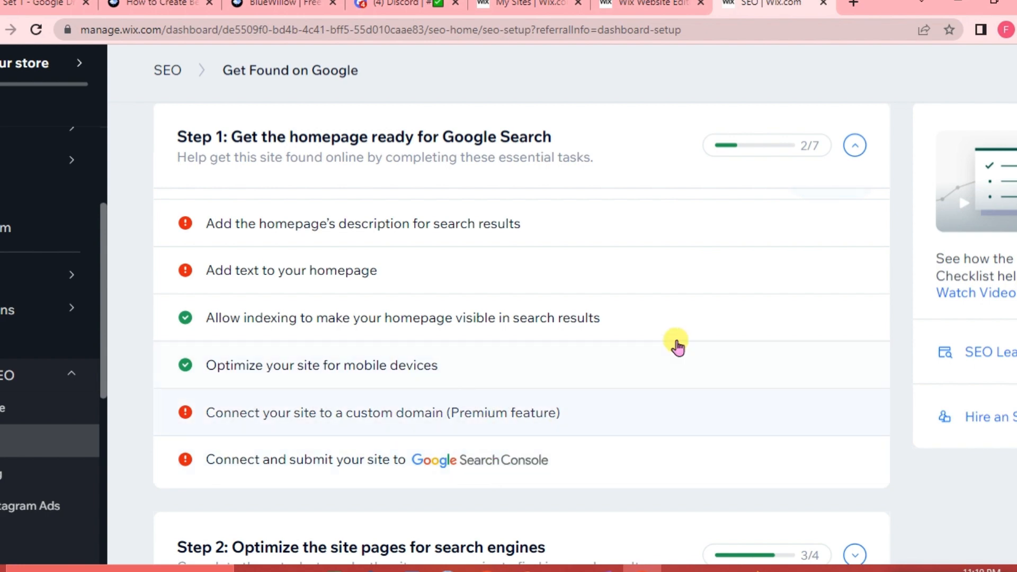
{"action": "scroll", "coordinate": [523, 317], "scroll_direction": "up", "scroll_amount": 3}
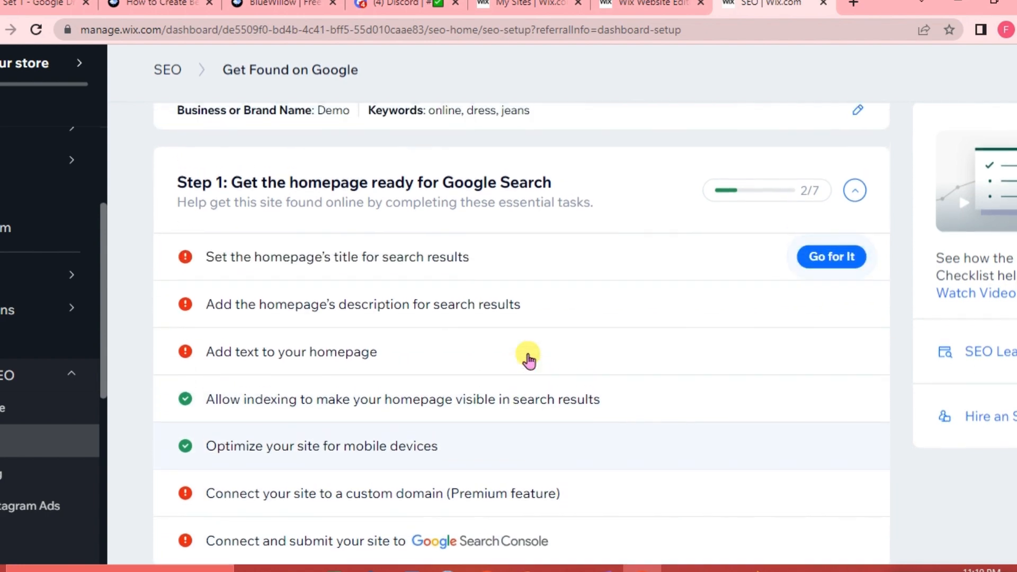
{"action": "scroll", "coordinate": [846, 272], "scroll_direction": "up", "scroll_amount": 3}
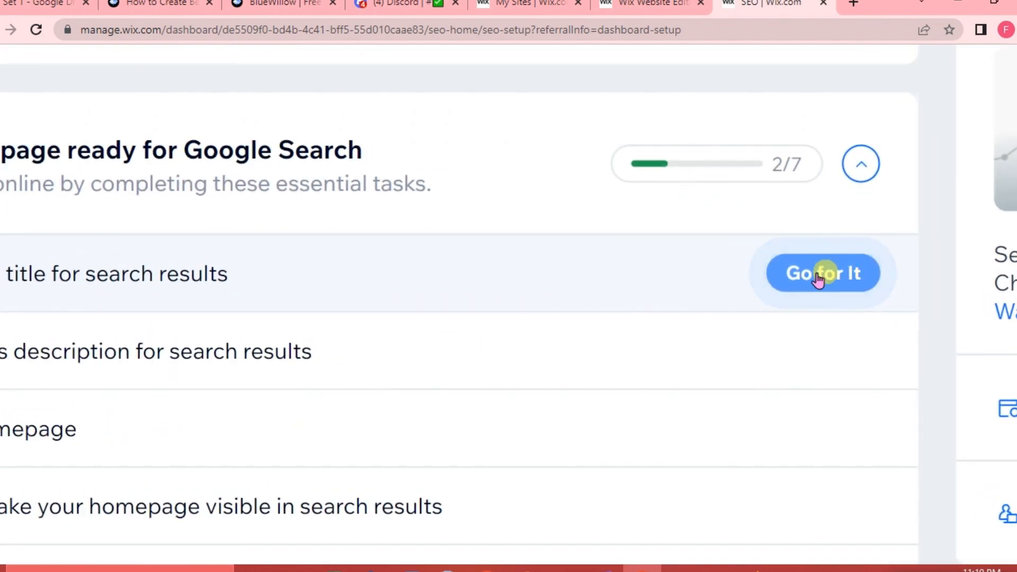
{"action": "scroll", "coordinate": [833, 334], "scroll_direction": "down", "scroll_amount": 3}
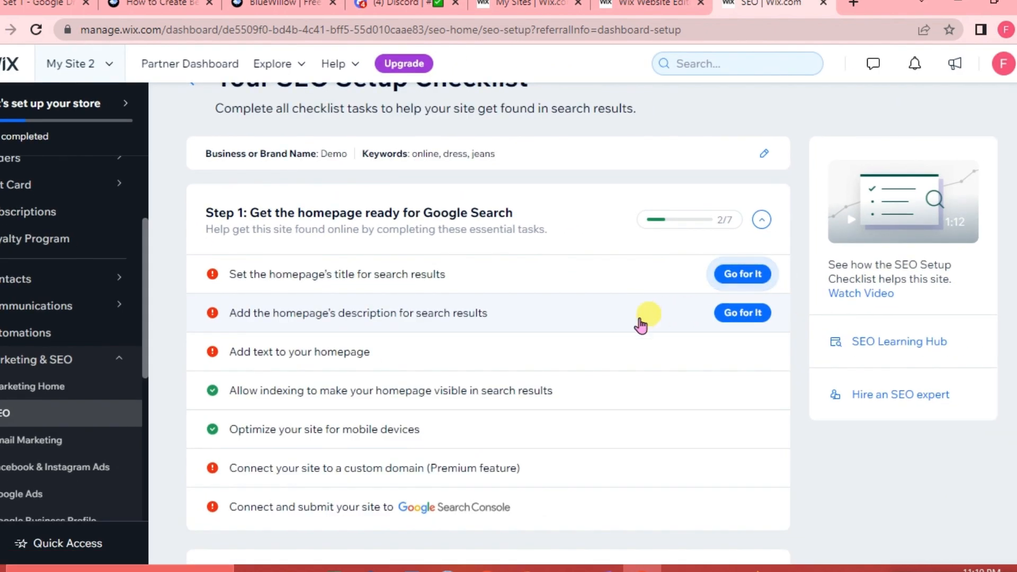
{"action": "scroll", "coordinate": [580, 374], "scroll_direction": "down", "scroll_amount": 4}
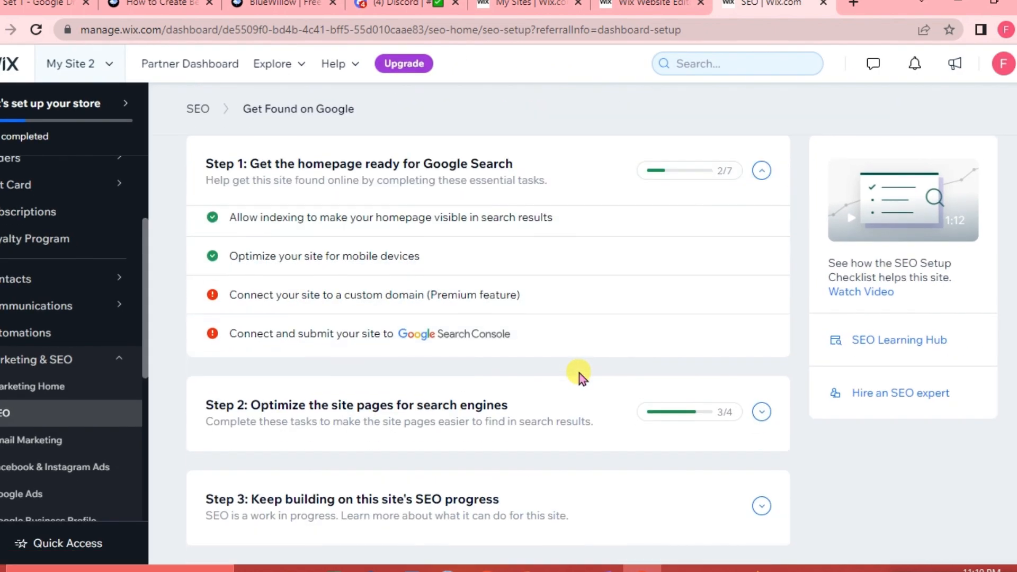
Step: Expand Step 2 of the SEO checklist and read its optimization tasks for the Home and About Us pages
{"action": "scroll", "coordinate": [386, 395], "scroll_direction": "up", "scroll_amount": 3}
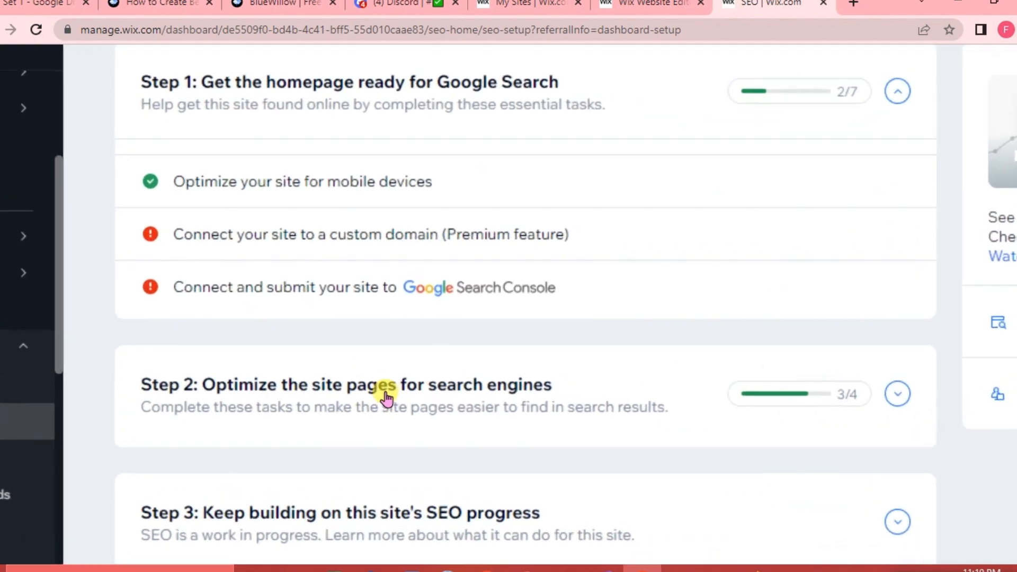
{"action": "scroll", "coordinate": [415, 460], "scroll_direction": "down", "scroll_amount": 2}
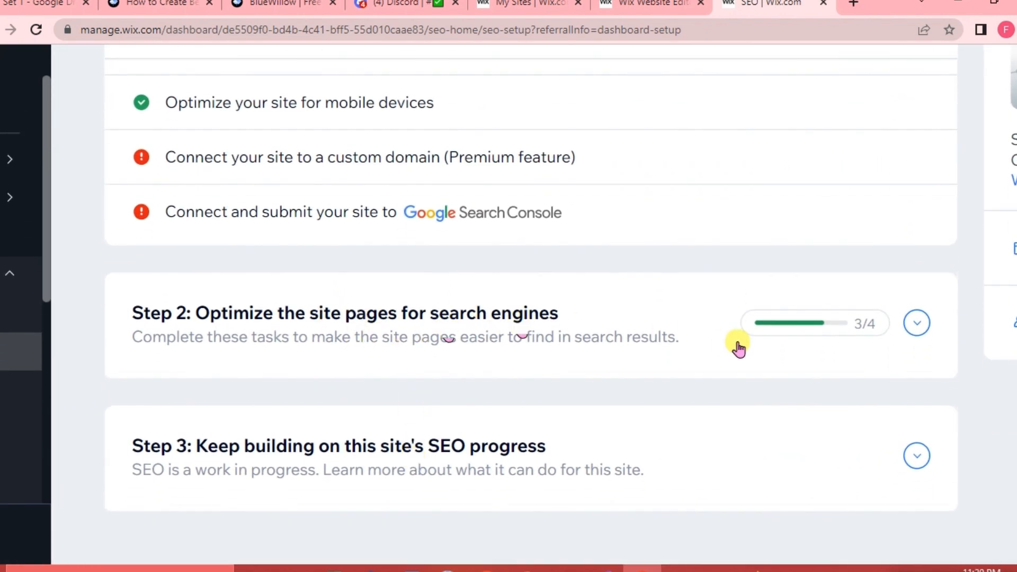
{"action": "left_click", "coordinate": [916, 324]}
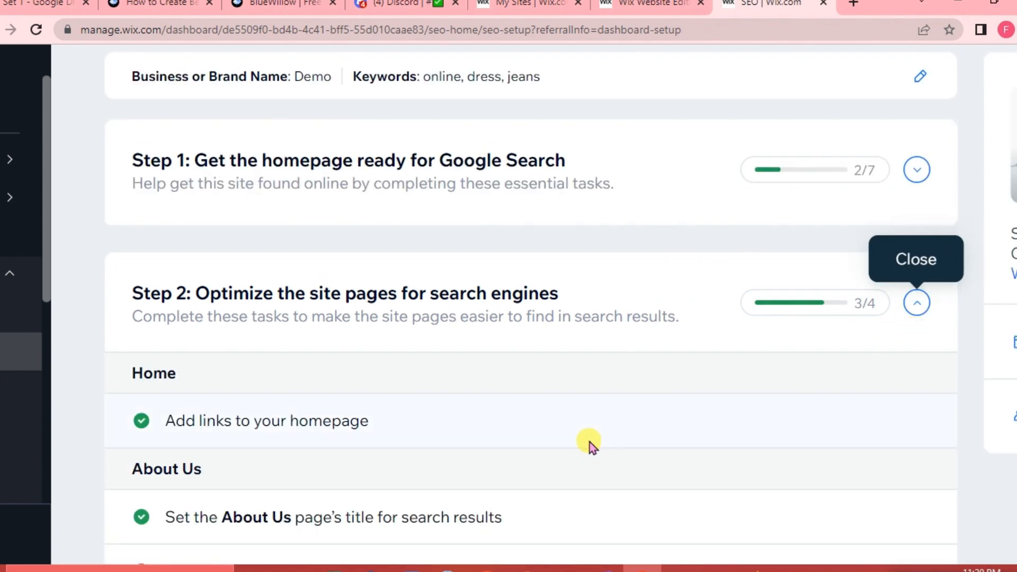
{"action": "scroll", "coordinate": [590, 443], "scroll_direction": "down", "scroll_amount": 5}
{"action": "scroll", "coordinate": [590, 445], "scroll_direction": "up", "scroll_amount": 3}
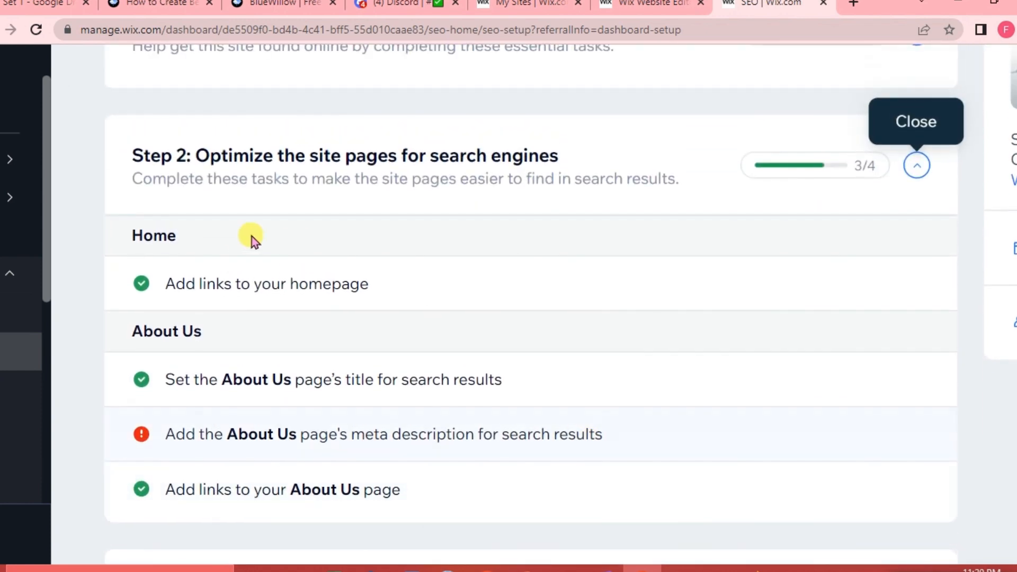
{"action": "scroll", "coordinate": [212, 287], "scroll_direction": "up", "scroll_amount": 1}
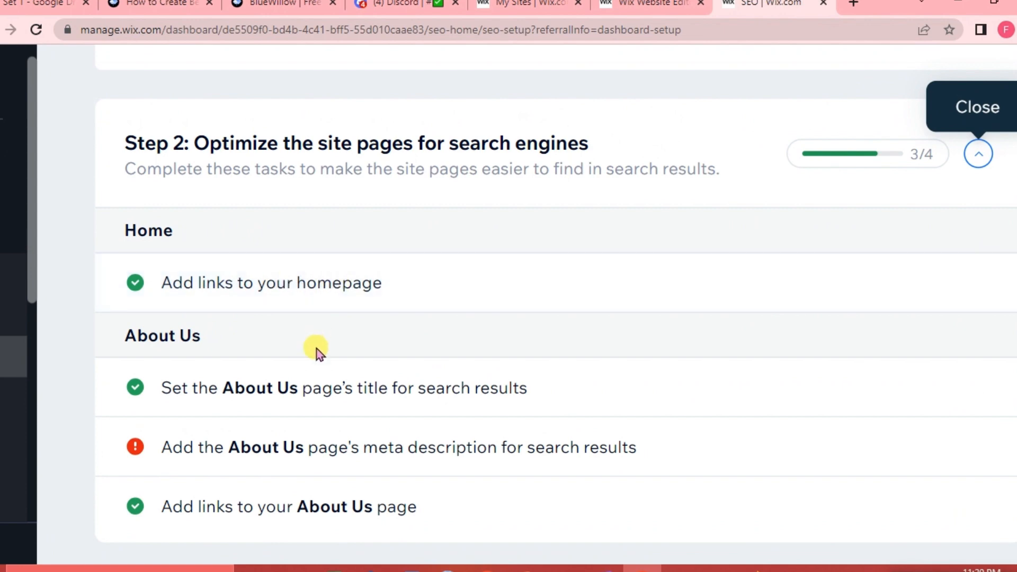
{"action": "scroll", "coordinate": [313, 347], "scroll_direction": "down", "scroll_amount": 2}
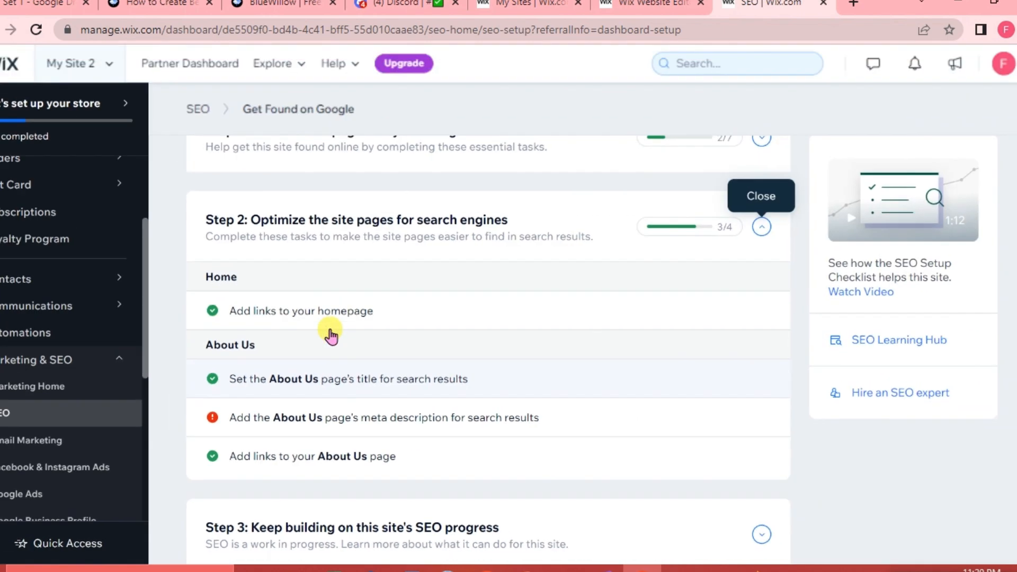
Step: Expand Step 3 of the SEO checklist and review its suggestions, from writing a blog post to advertising on Google
{"action": "scroll", "coordinate": [382, 456], "scroll_direction": "down", "scroll_amount": 1}
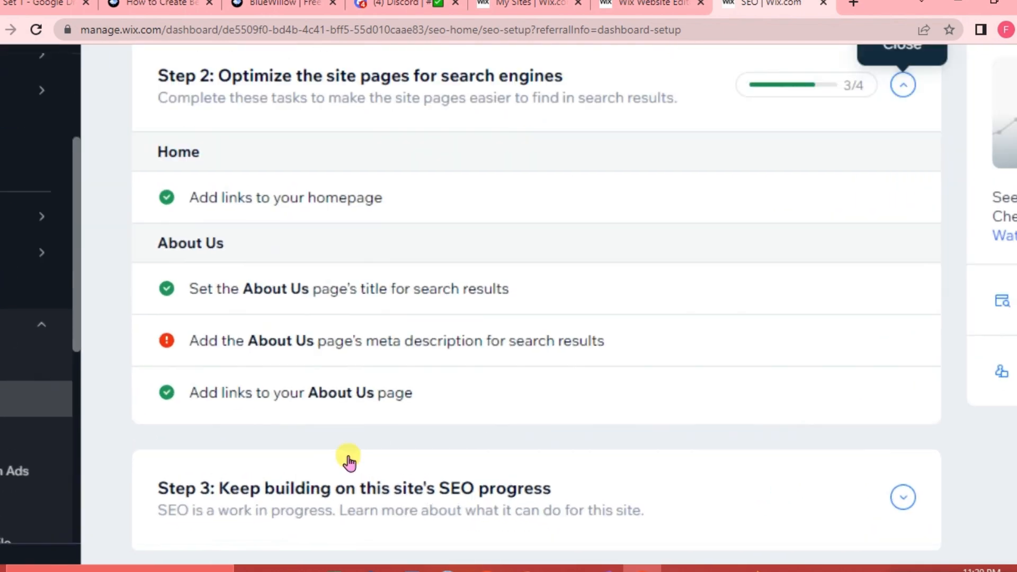
{"action": "scroll", "coordinate": [418, 521], "scroll_direction": "down", "scroll_amount": 1}
{"action": "scroll", "coordinate": [426, 504], "scroll_direction": "right", "scroll_amount": 1}
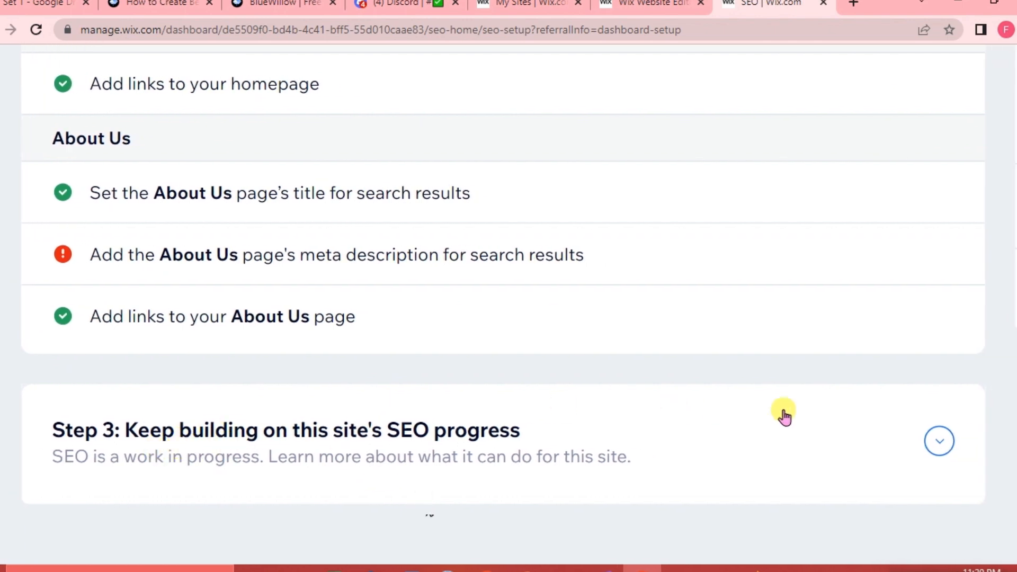
{"action": "left_click", "coordinate": [939, 440]}
{"action": "scroll", "coordinate": [778, 491], "scroll_direction": "up", "scroll_amount": 5}
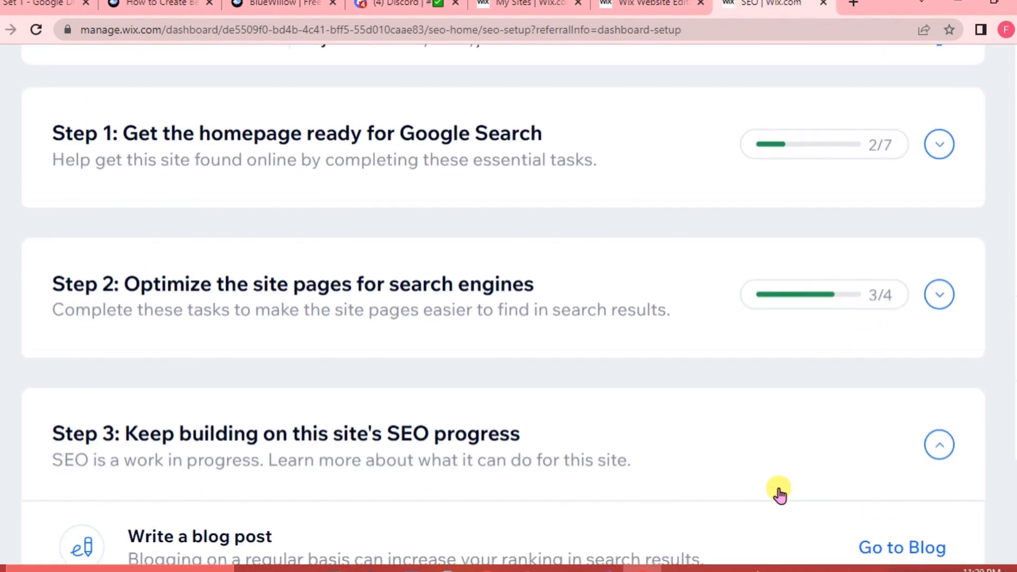
{"action": "scroll", "coordinate": [780, 492], "scroll_direction": "down", "scroll_amount": 6}
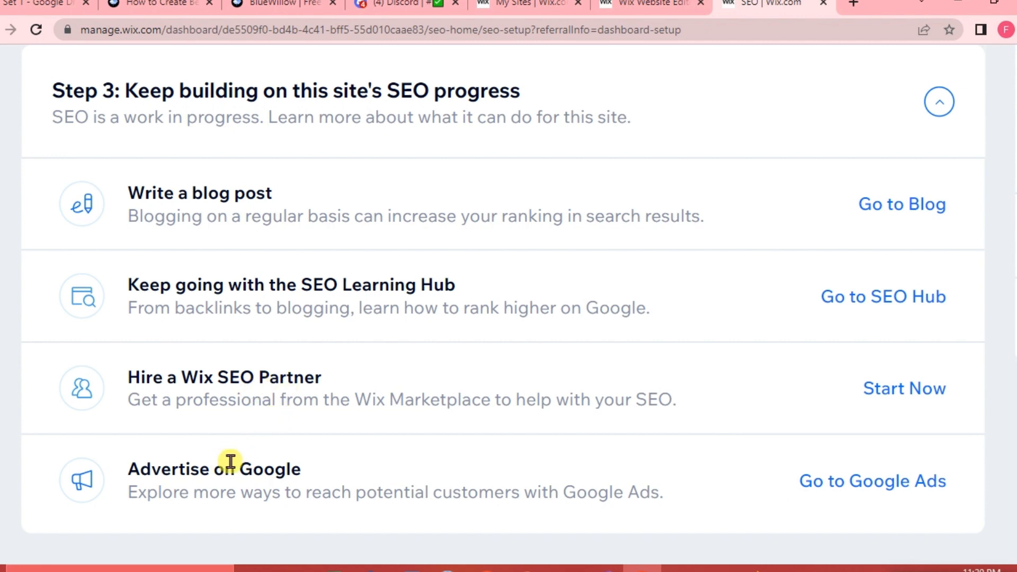
{"action": "scroll", "coordinate": [451, 480], "scroll_direction": "down", "scroll_amount": 5}
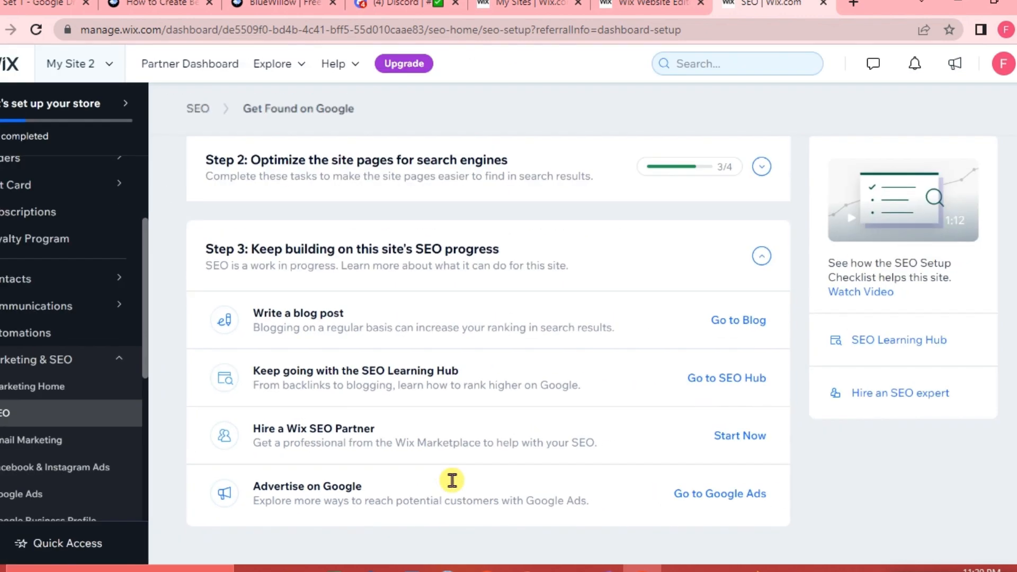
{"action": "scroll", "coordinate": [592, 341], "scroll_direction": "up", "scroll_amount": 4}
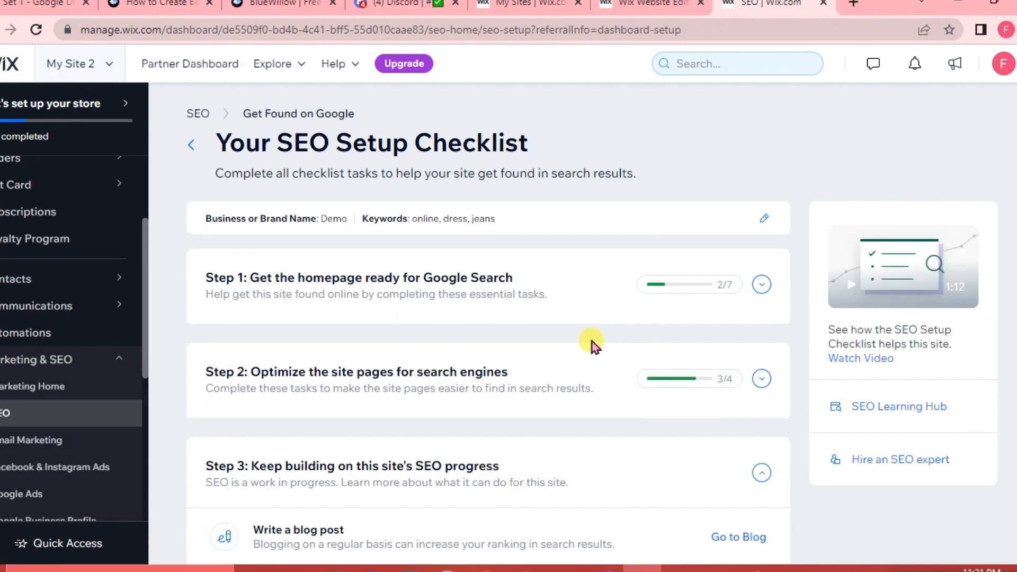